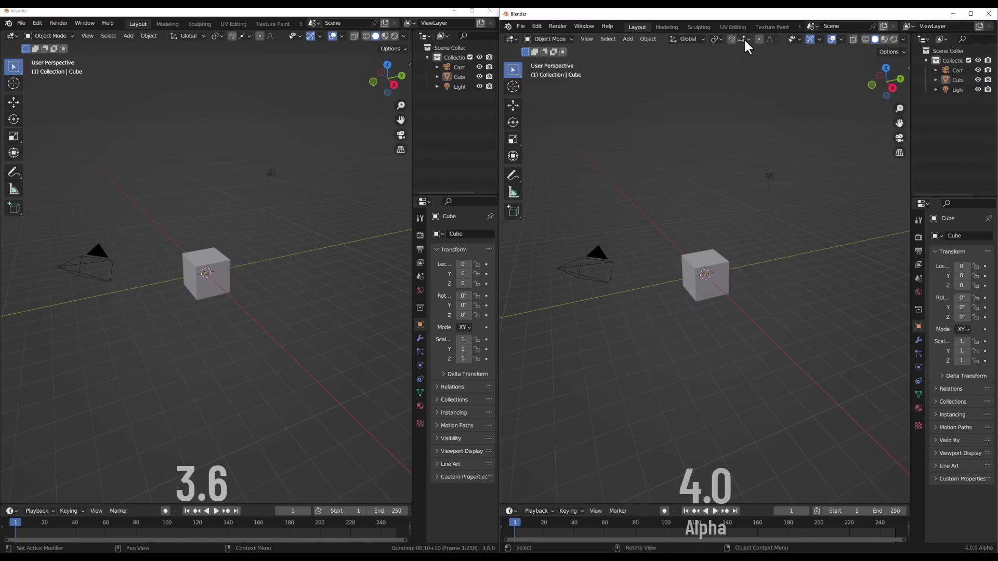
- Show the 4.0 window's snapping popover from the viewport header's Snap dropdown
left_click(744, 38)
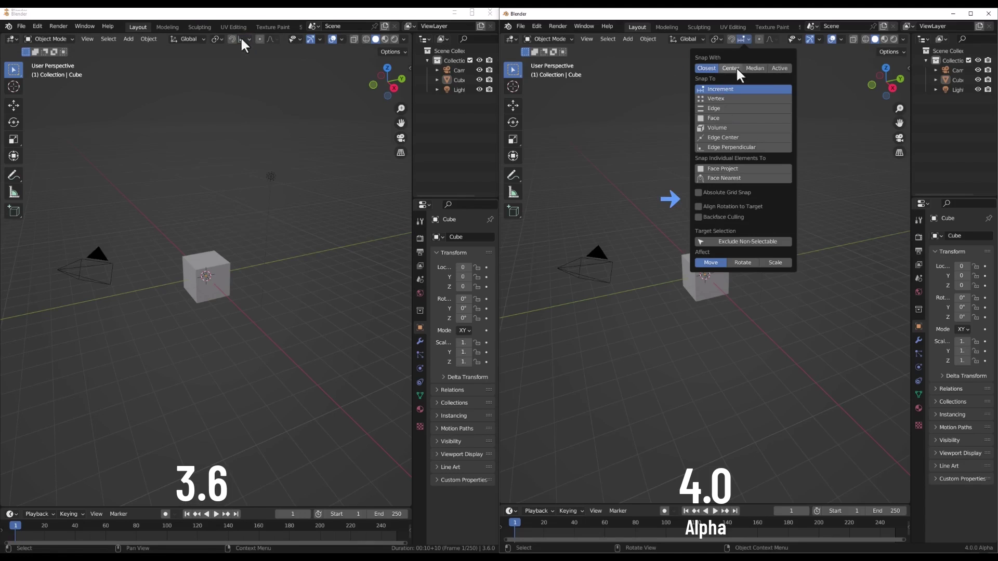
- Compare Vertex, Face Nearest and Edge Perpendicular snap targets in the 3.6 and 4.0 windows
left_click(242, 37)
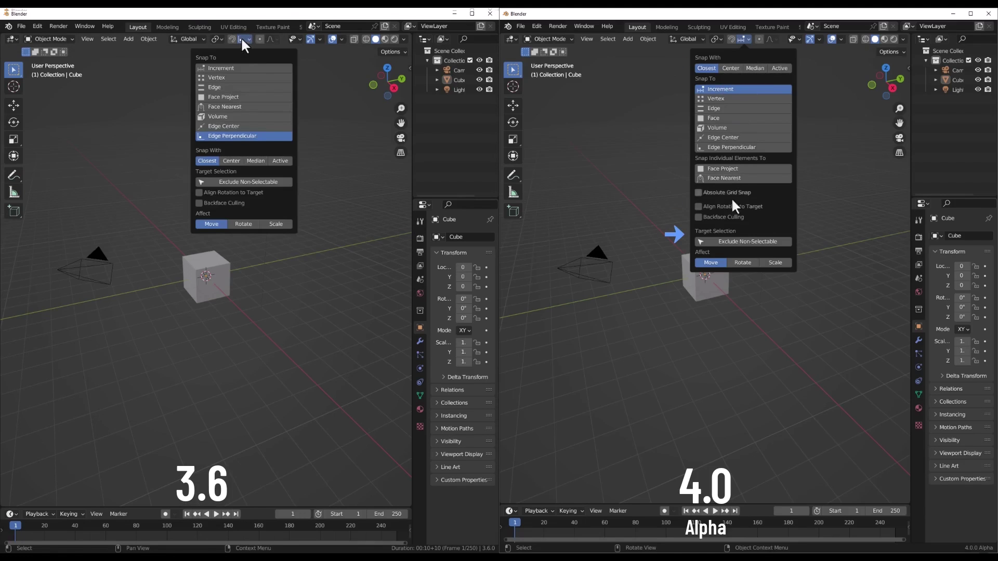
left_click(235, 68)
left_click(236, 74)
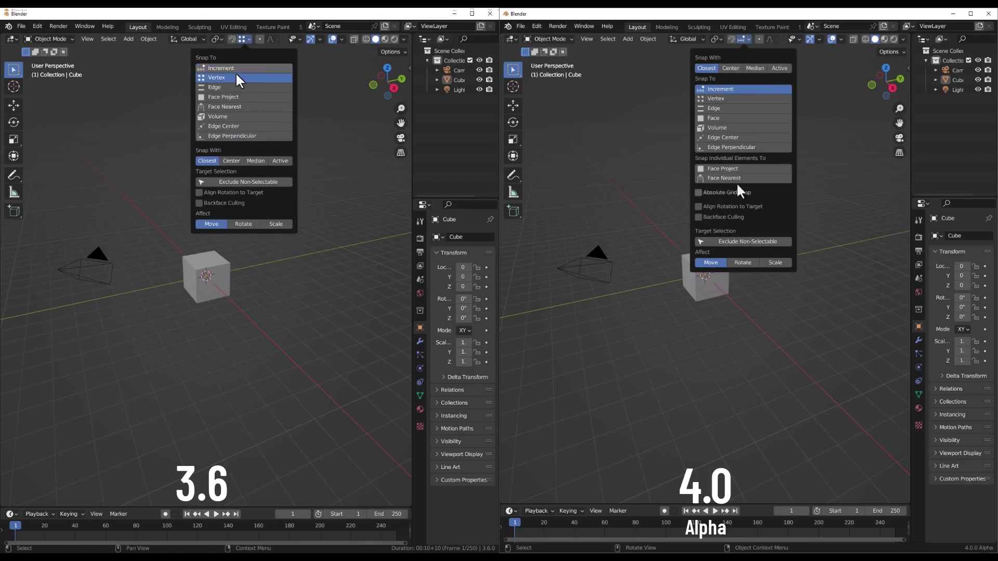
left_click(235, 68)
left_click(744, 148)
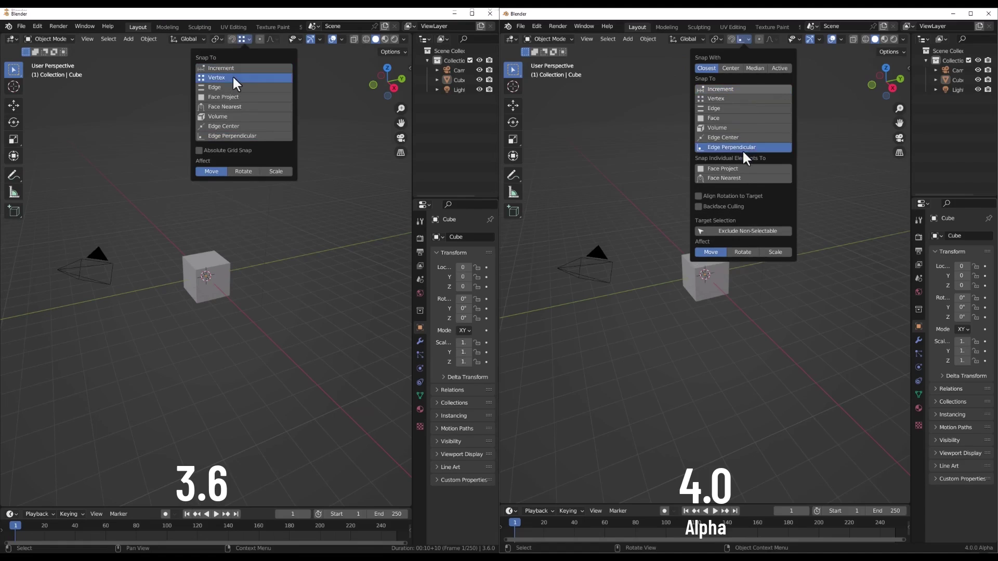
left_click(740, 98)
left_click(236, 107)
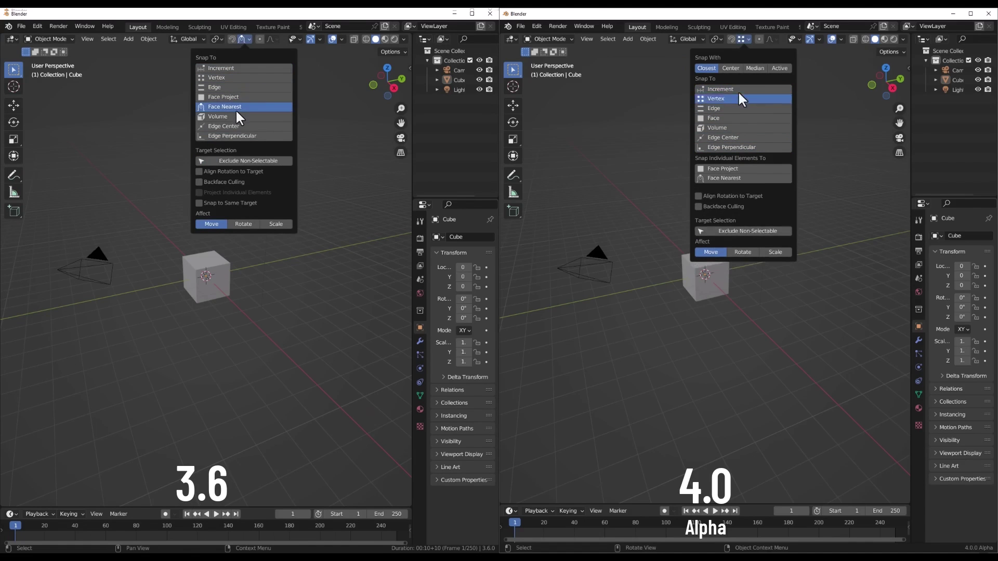
left_click(741, 91)
left_click(236, 116)
left_click(236, 126)
left_click(236, 134)
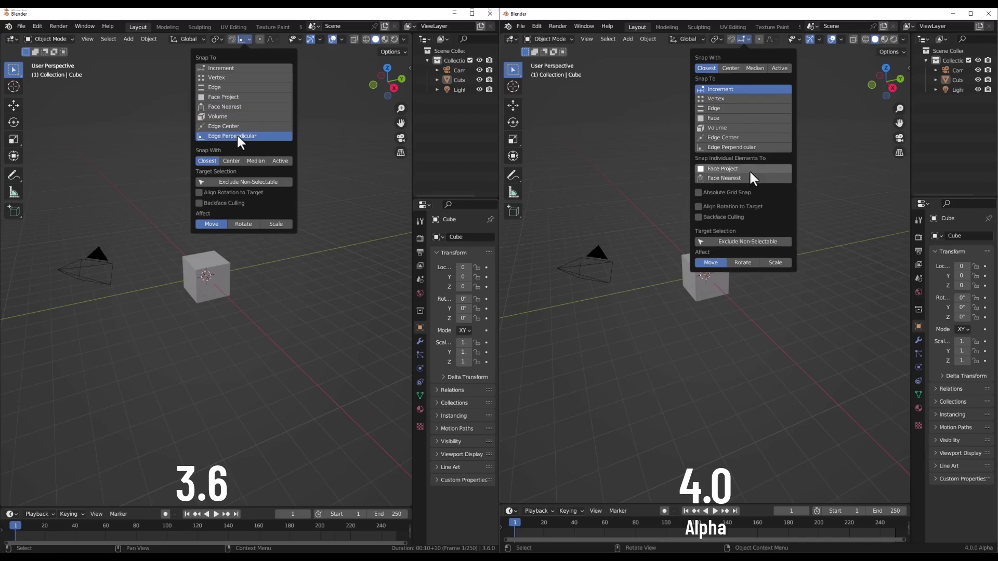
- Try Increment snapping in 3.6, then set its snap target back to Edge Perpendicular
left_click(235, 68)
left_click(236, 97)
left_click(237, 135)
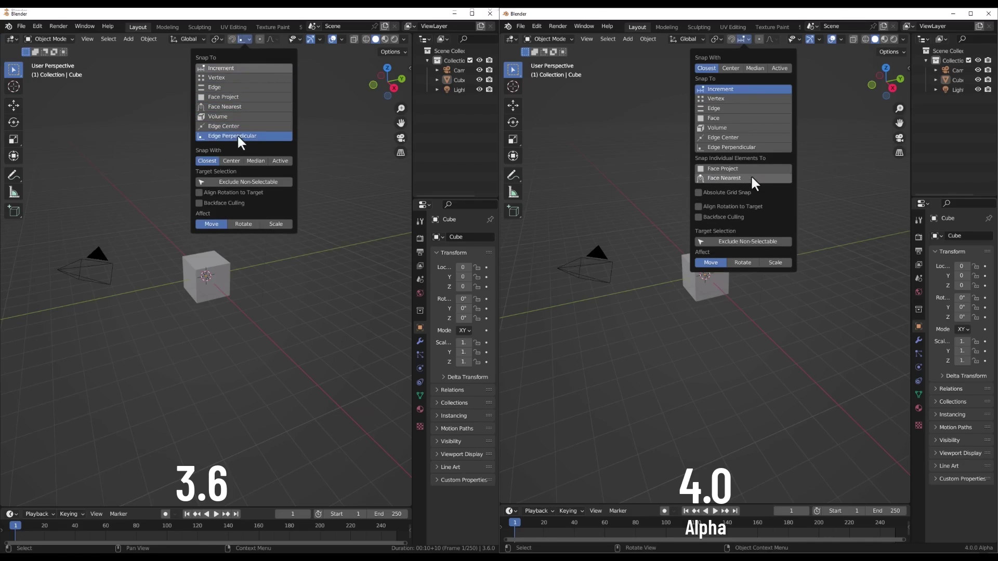
left_click(236, 107)
left_click(235, 68)
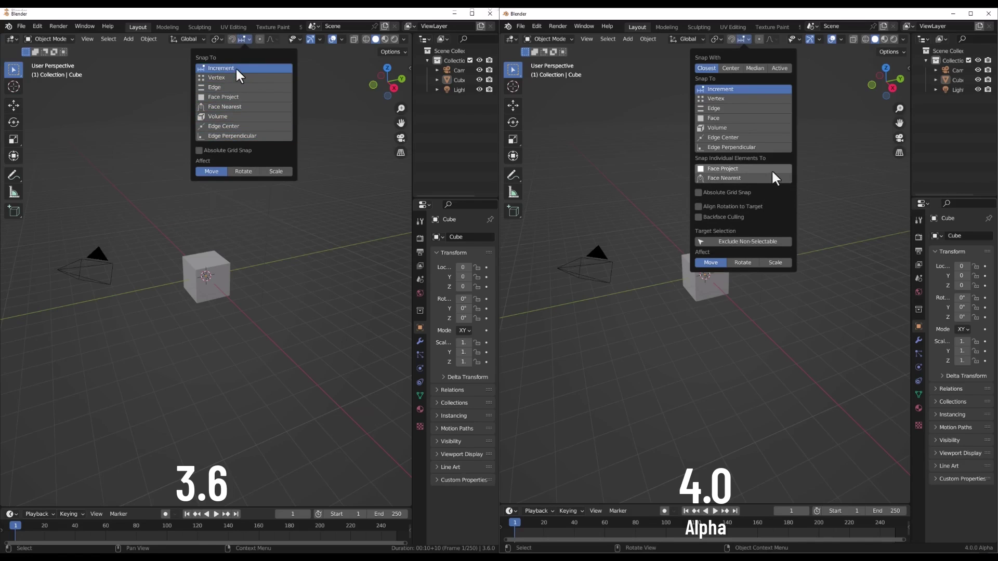
left_click(236, 77)
left_click(235, 96)
left_click(235, 107)
left_click(236, 126)
left_click(236, 135)
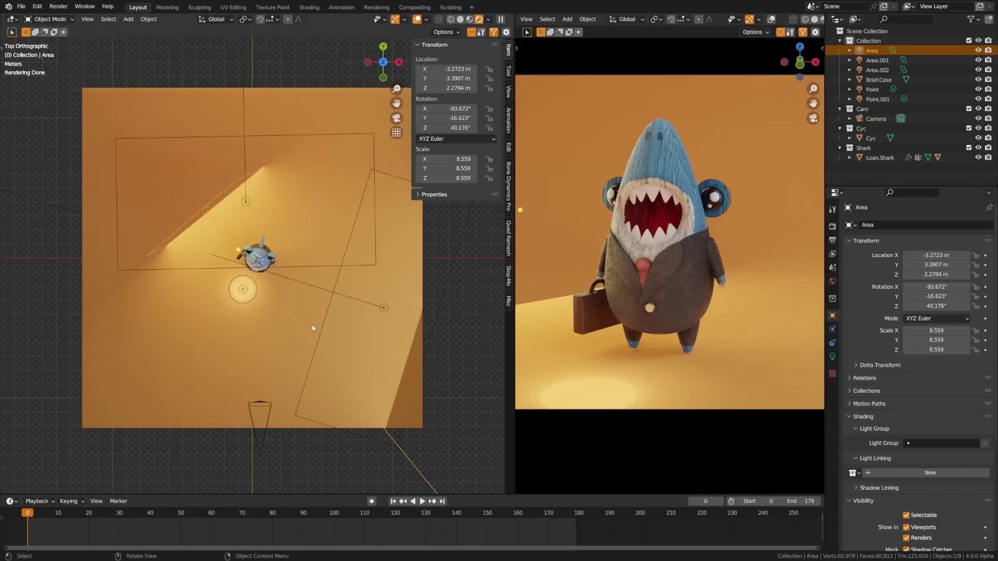
- Orbit the left viewport into a close perspective view of the shark
middle_click_drag(313, 328, 231, 212)
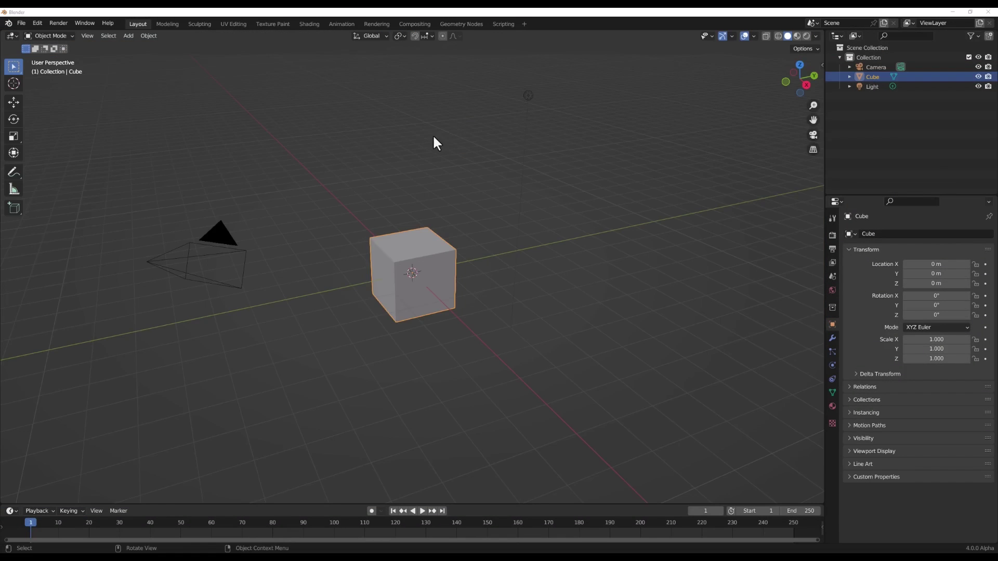
- Orbit to the cube's front and give it a new Geometry Nodes tree in that workspace
middle_click_drag(436, 144, 488, 121)
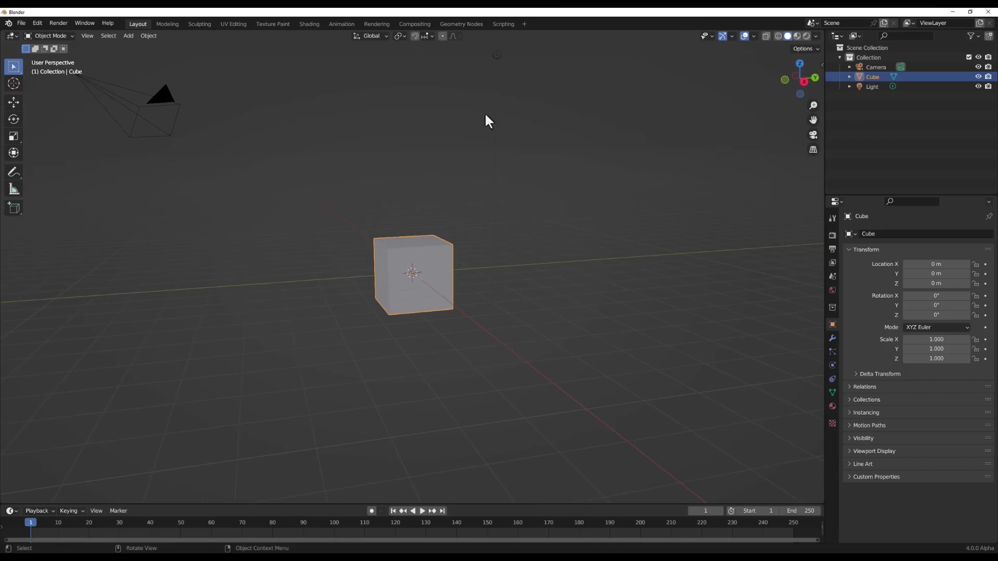
left_click(462, 24)
left_click(387, 273)
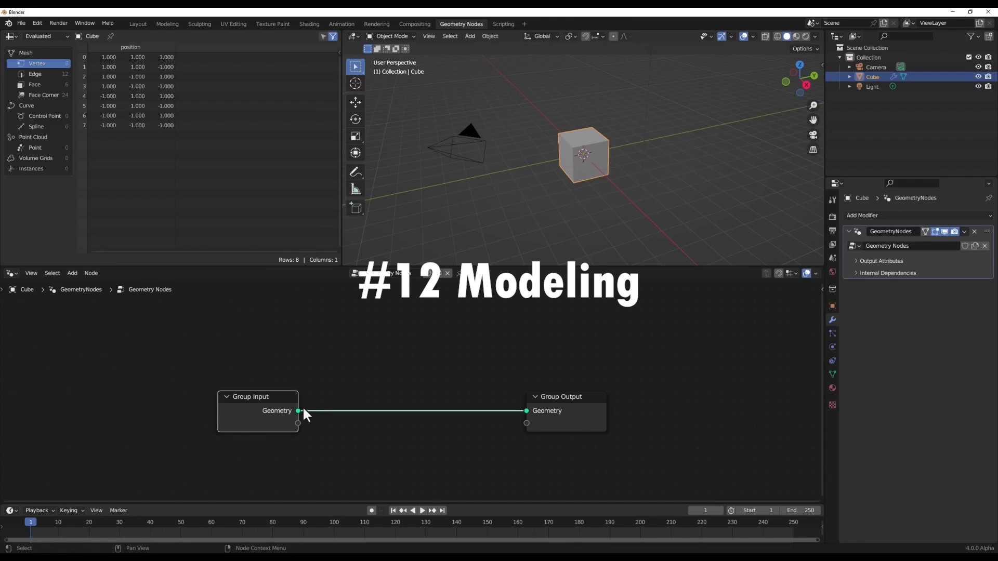
- Preview the Mesh to Volume and Volume to Mesh outputs in the viewport
left_click_drag(299, 411, 340, 372)
type("TRA")
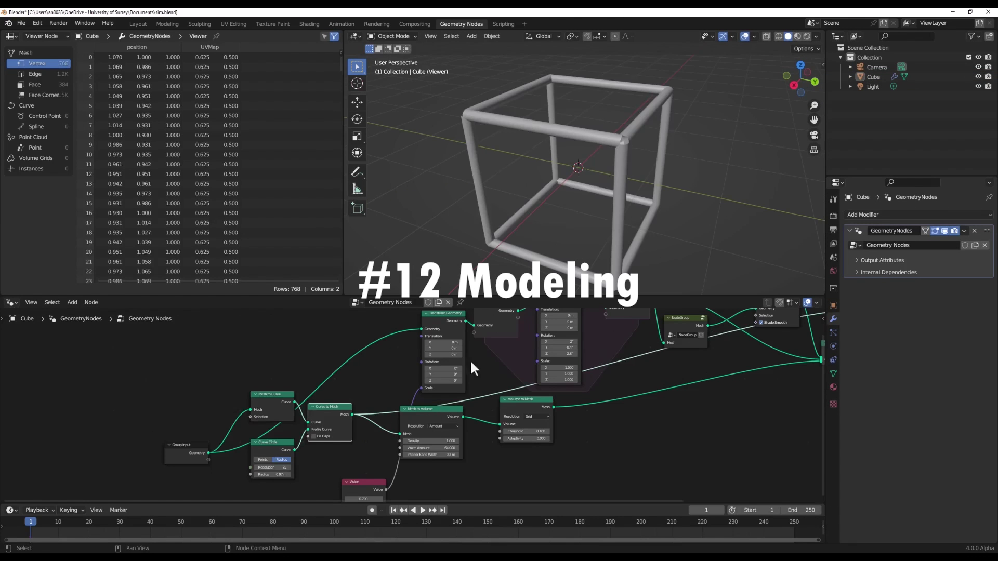
left_click(446, 410, "ctrl+shift")
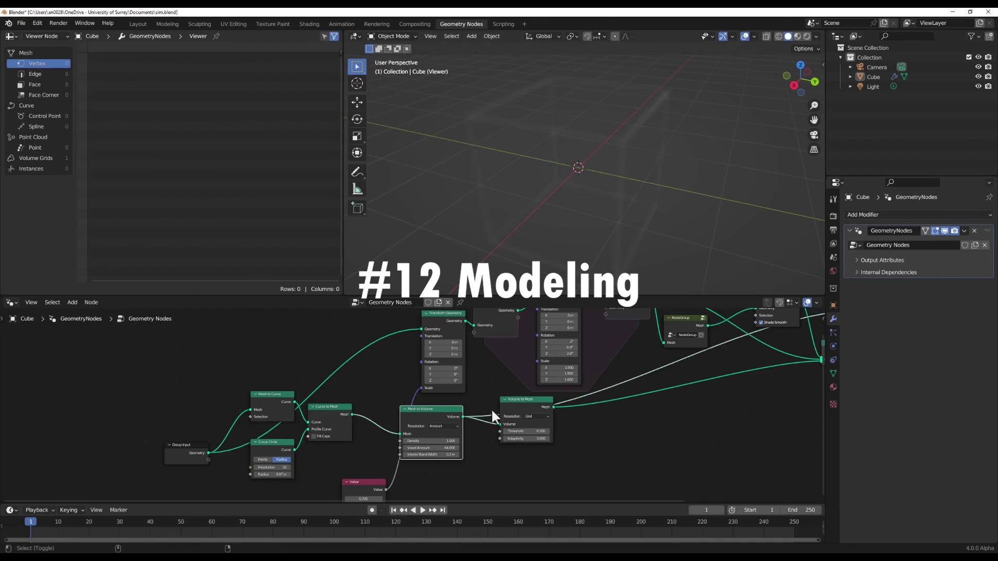
left_click(534, 400, "ctrl+shift")
scroll(647, 417, "down", 2)
middle_click_drag(647, 417, 577, 461)
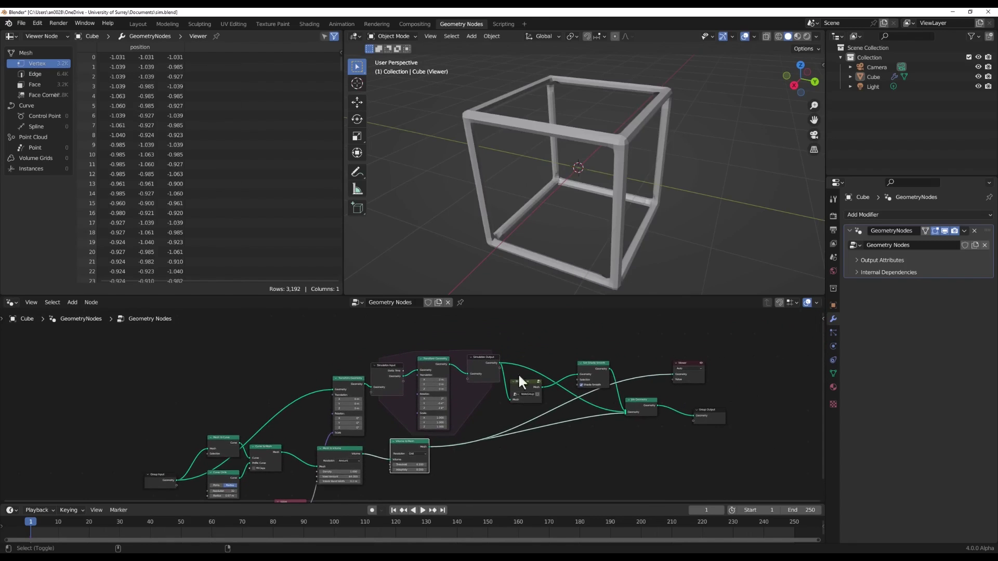
- Preview the Simulation Output and play the timeline to run the rotating-cube simulation
left_click(496, 374, "ctrl+shift")
scroll(514, 411, "up", 2)
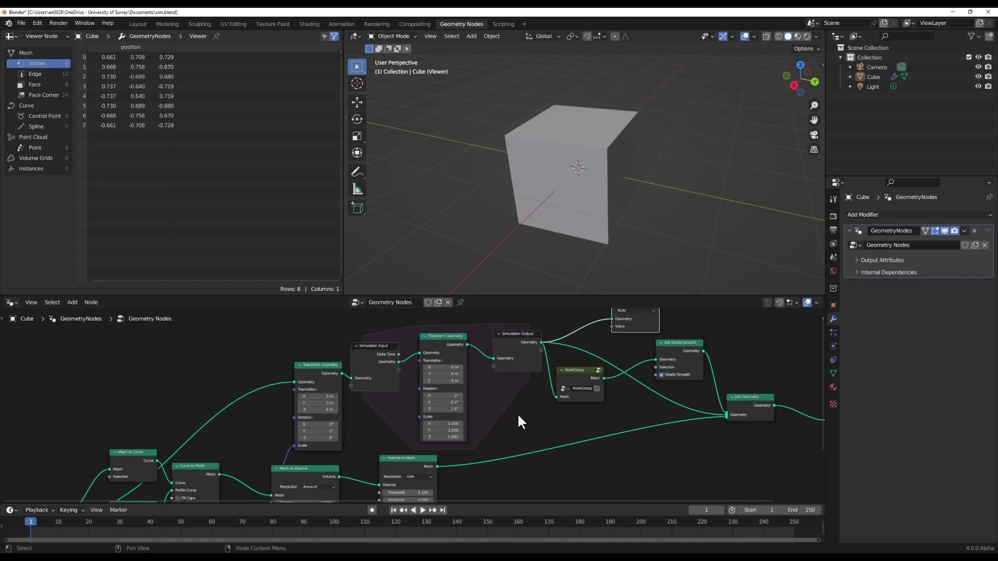
left_click(423, 510)
scroll(564, 419, "down", 1)
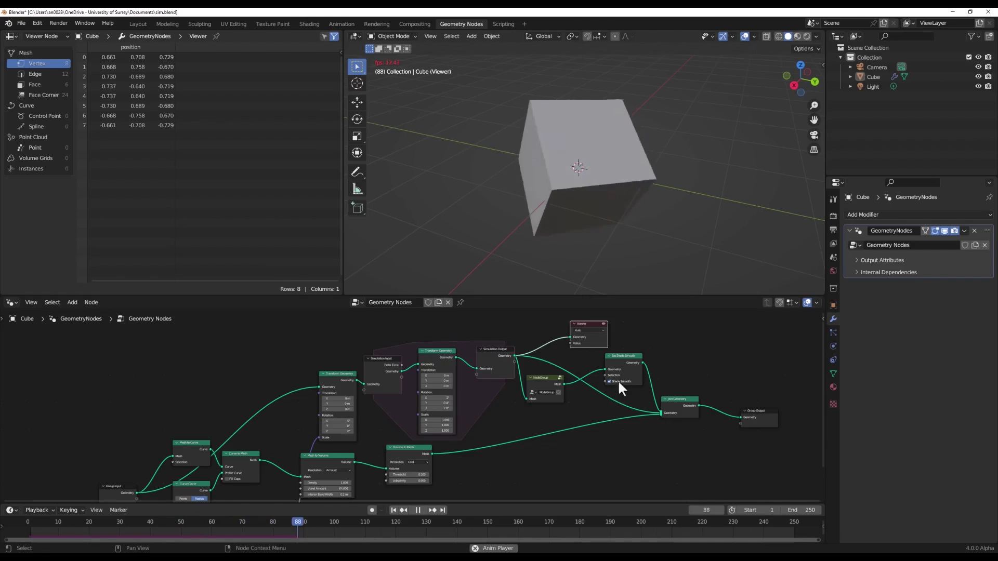
- Preview a wireframe cube output, then frame the Cyc backdrop and show its World settings
left_click(547, 383, "ctrl+shift")
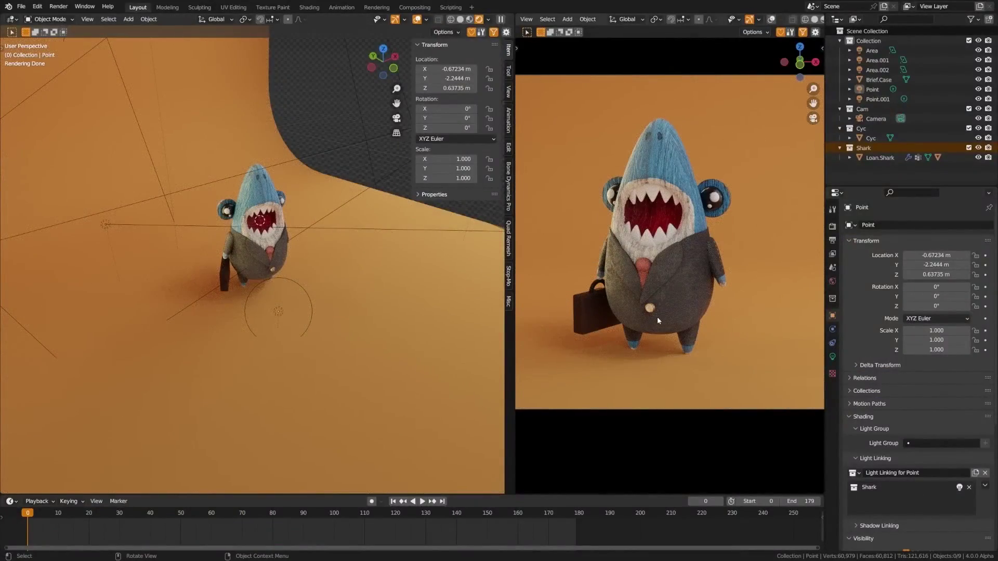
left_click(262, 123)
key("KP_Decimal")
middle_click_drag(261, 122, 319, 231)
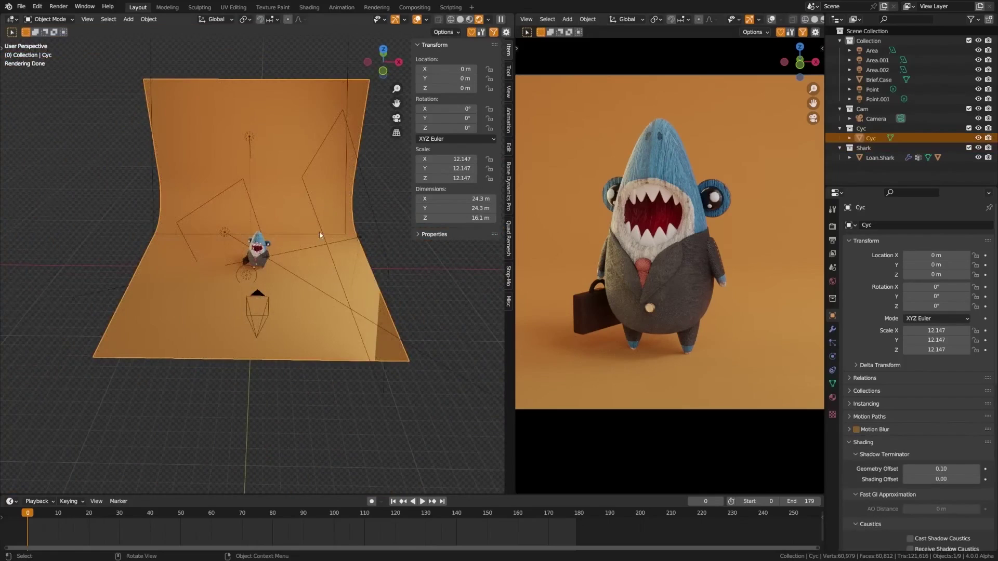
left_click(831, 281)
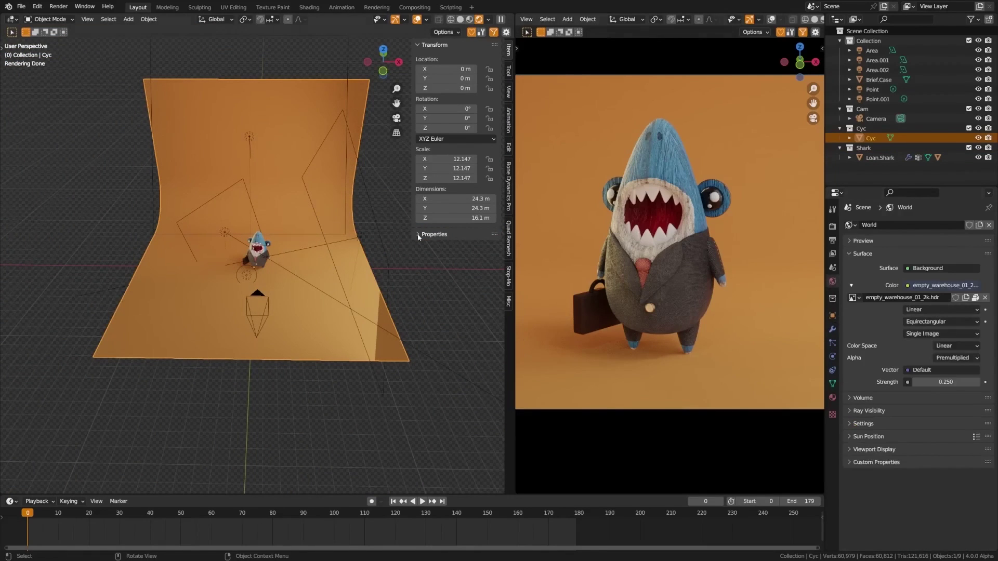
scroll(419, 237, "up", 3)
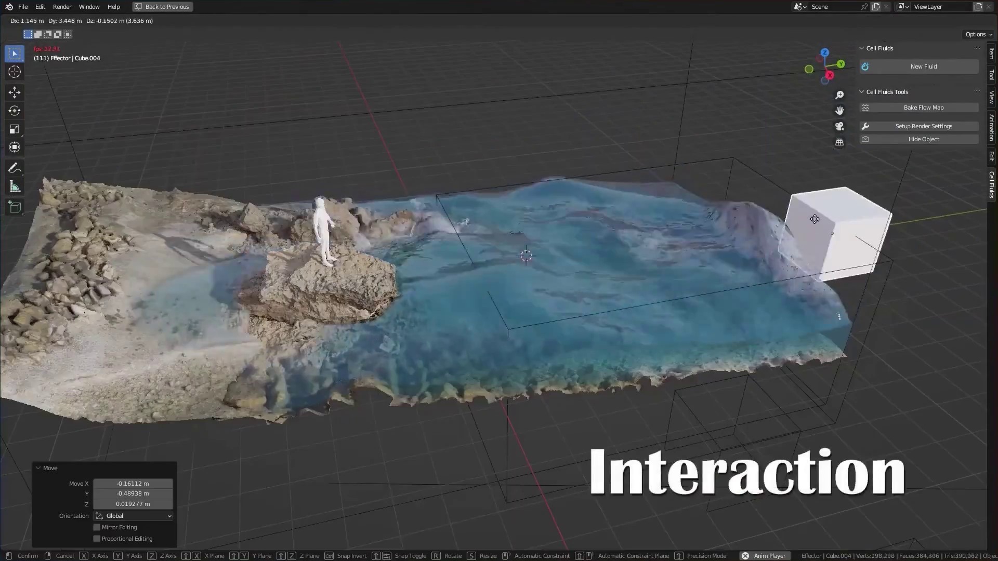
- Drag the effector cube through the water, then switch the fluid material to CF Milk
left_click_drag(806, 207, 383, 212)
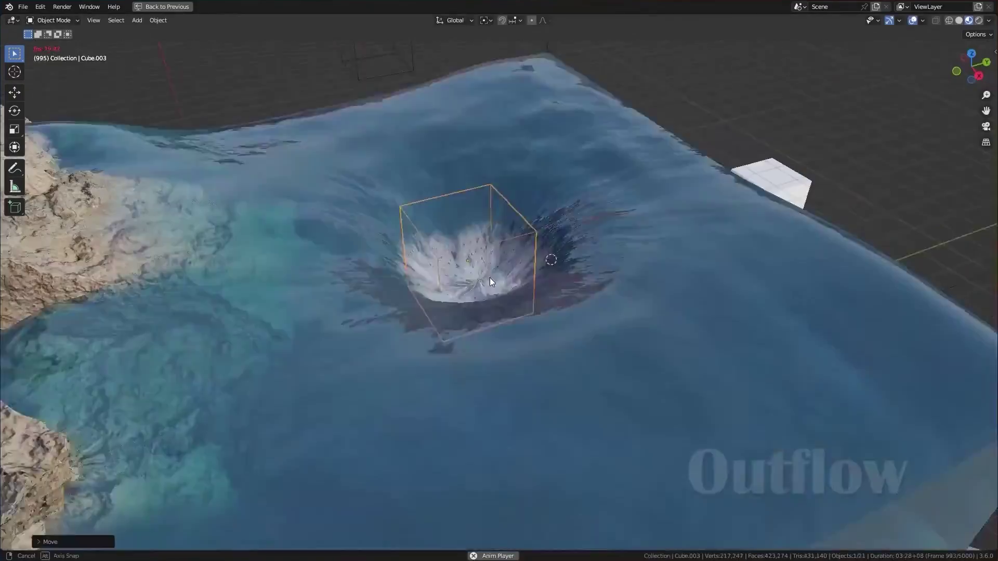
left_click_drag(489, 277, 503, 336)
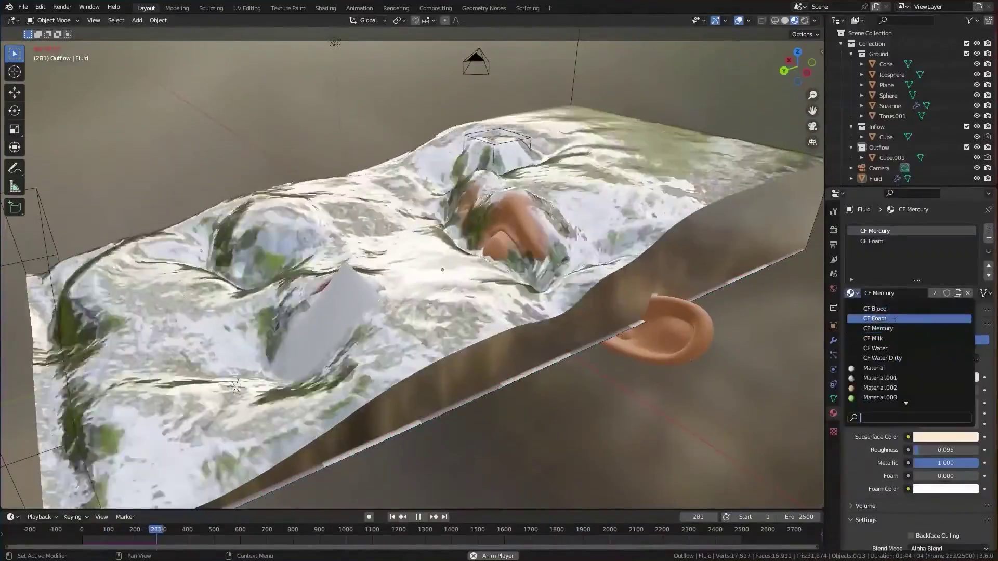
left_click(873, 338)
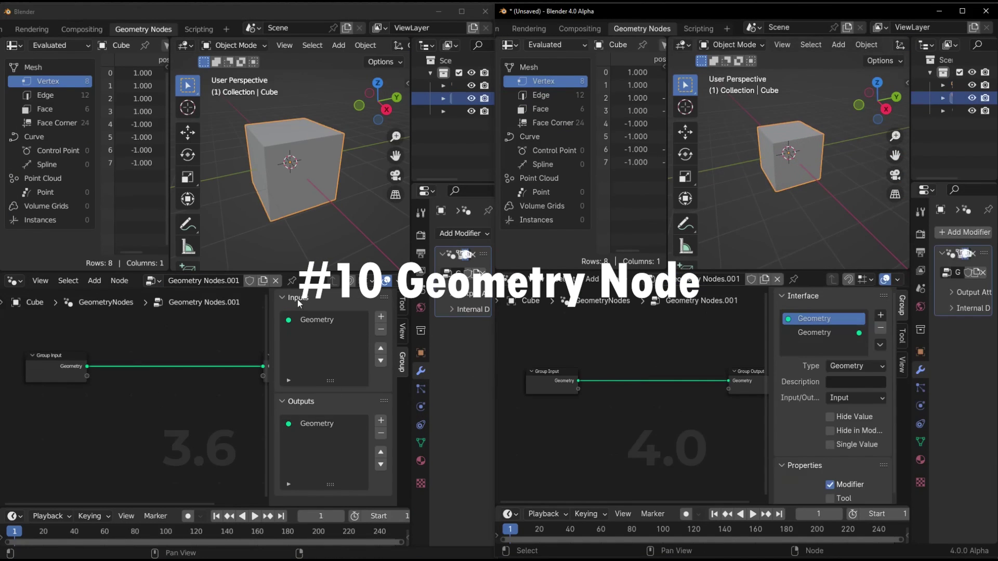
- Add a Simulation Zone and a Transform Geometry node to the 3.6 node tree
scroll(832, 389, "down", 1)
left_click(121, 395)
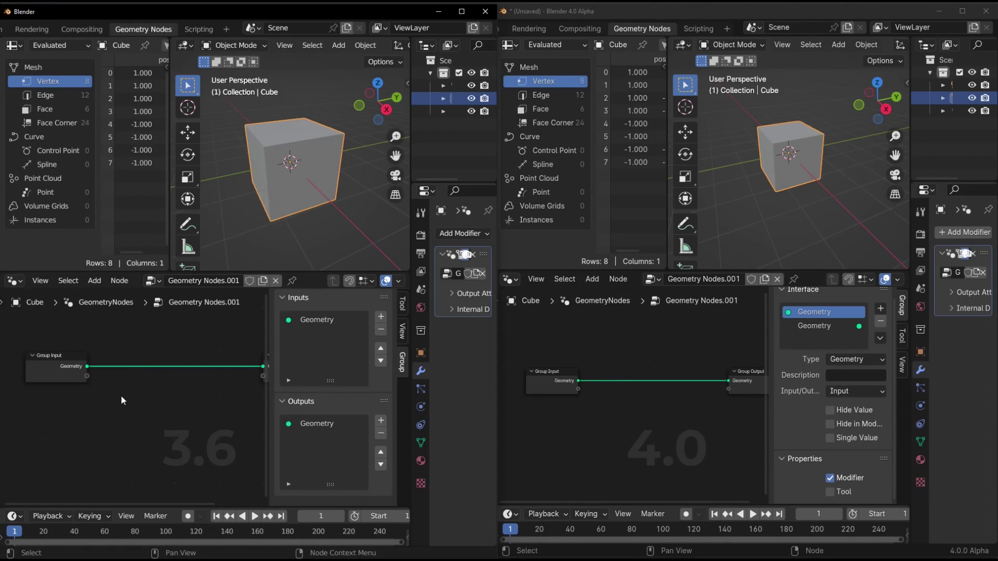
key("shift+a")
left_click(95, 303)
left_click(171, 426)
key("shift+a")
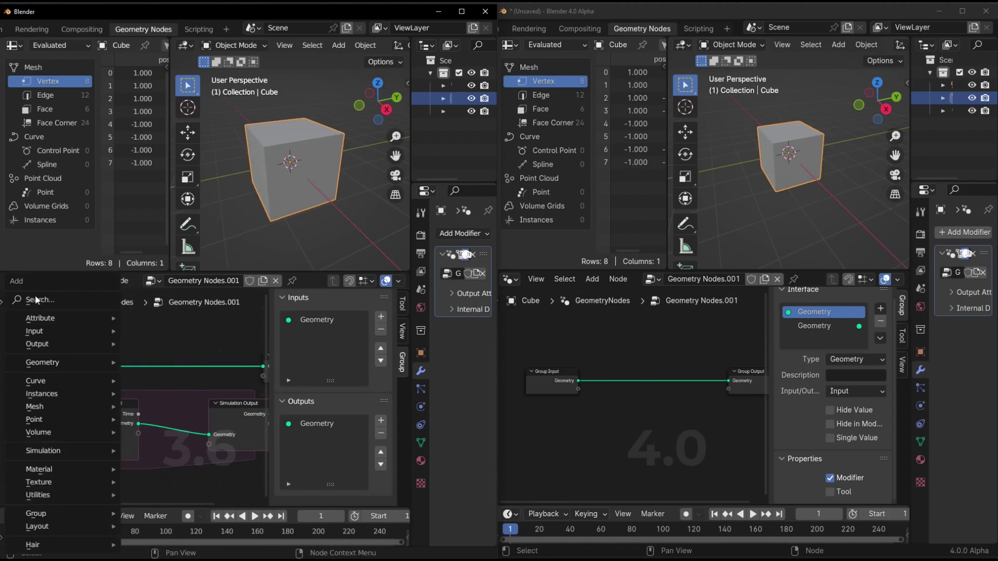
left_click(36, 300)
type("transform")
key("Return")
left_click(37, 412)
- Add a simulation zone and a Transform Geometry node, found via 'trans', to the 4.0 tree
middle_click_drag(634, 400, 605, 388)
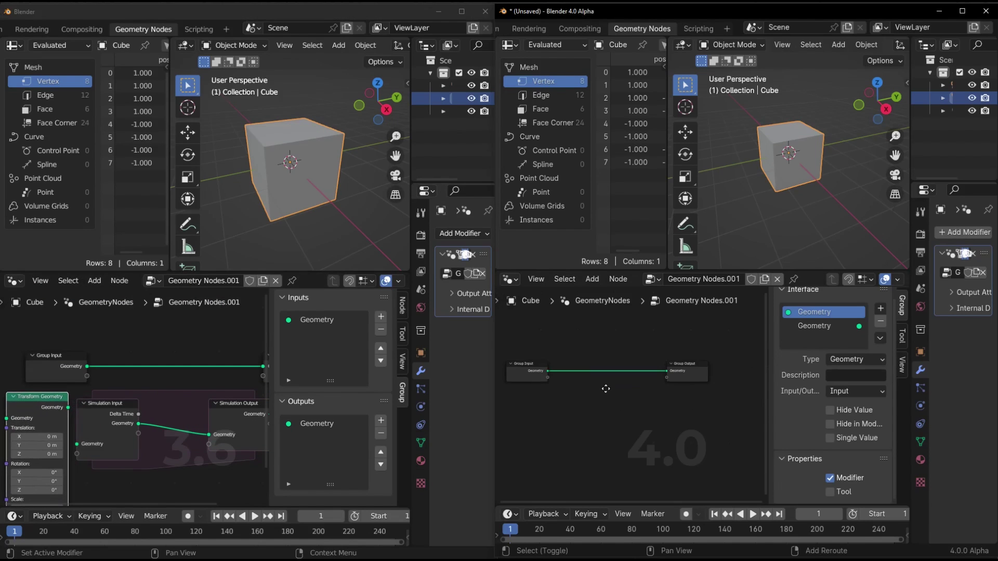
left_click(593, 280)
mouse_move(637, 410)
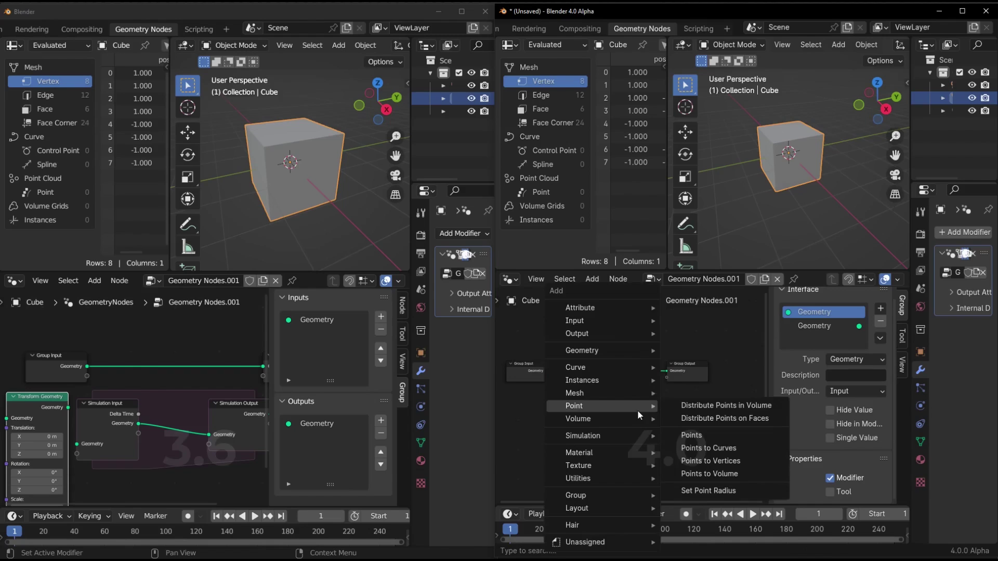
left_click(582, 435)
left_click(691, 436)
left_click(686, 434)
key("shift+a")
mouse_move(557, 422)
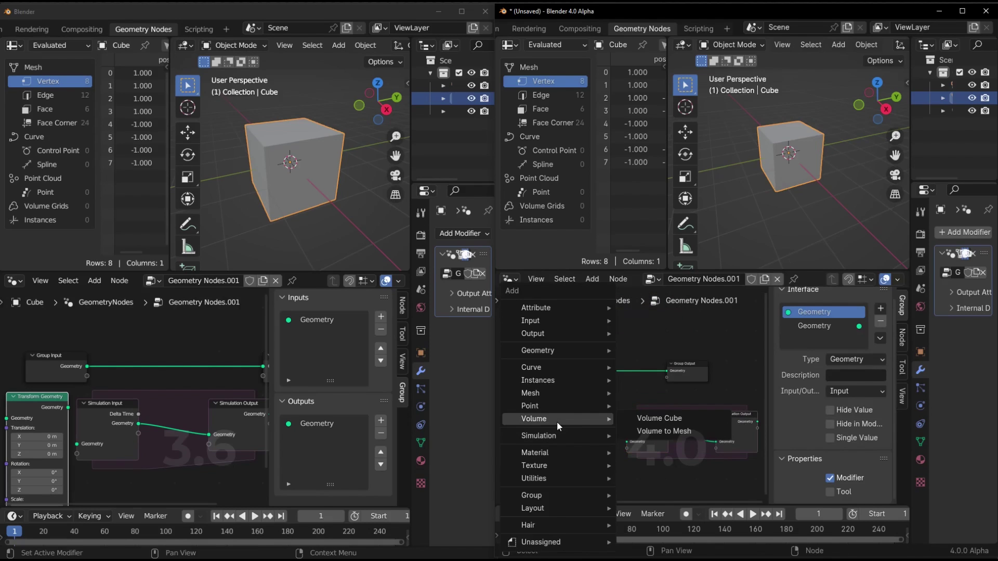
type("trans")
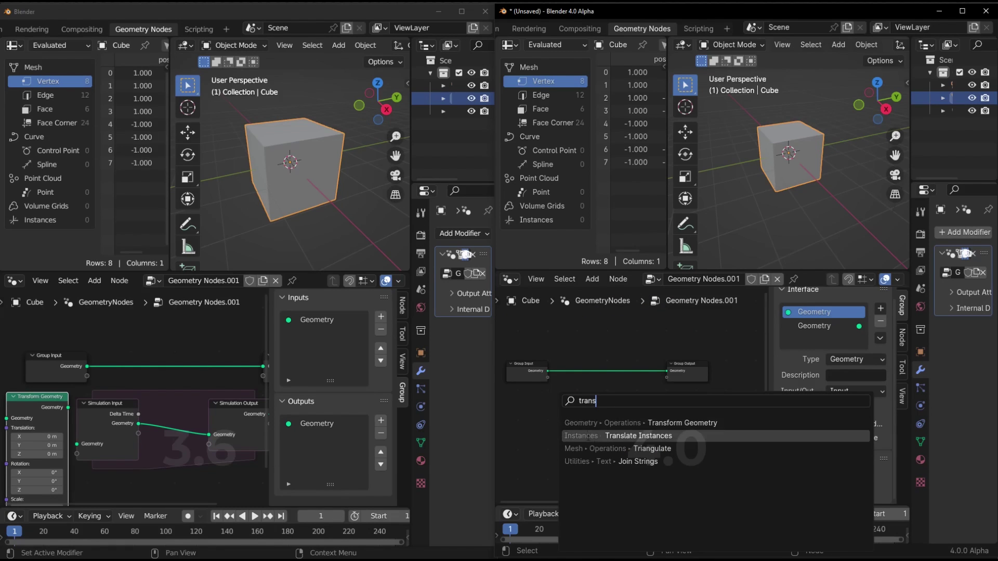
left_click(582, 423)
left_click(524, 421)
- Cancel a 'clap' node search, deselect the cube, and search the Add menu
key("shift+a")
type("clap")
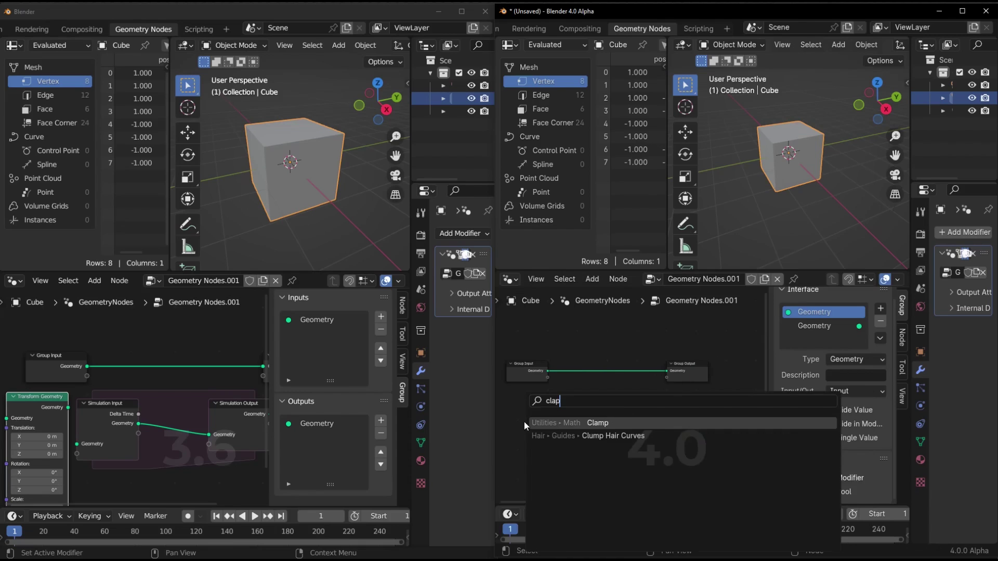
key("Escape")
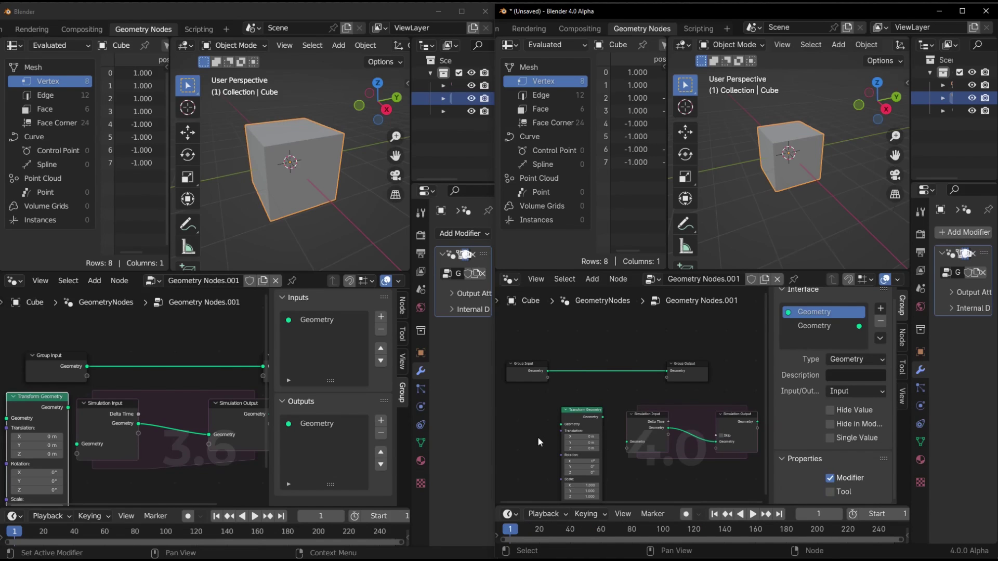
left_click(244, 222)
left_click(812, 245)
key("shift+a")
key("space")
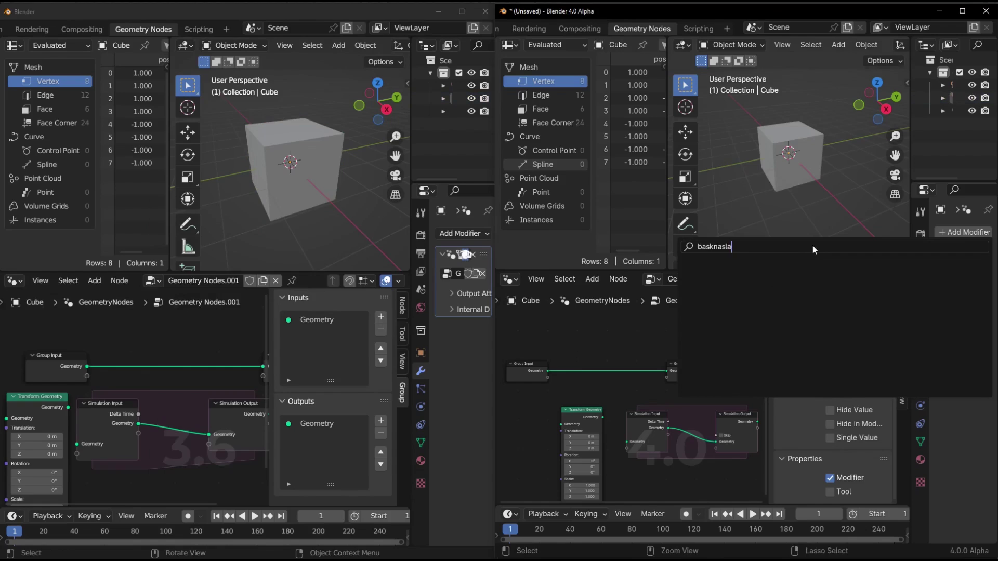
left_click(229, 239)
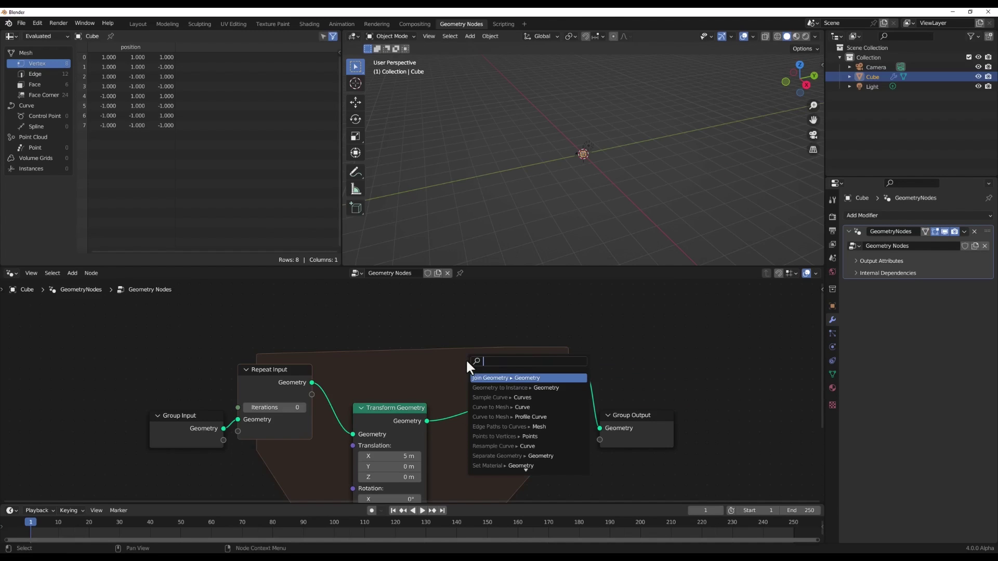
- Insert a Join Geometry node in the repeat zone, linking Repeat Input through it to Repeat Output
key("Return")
left_click(256, 366)
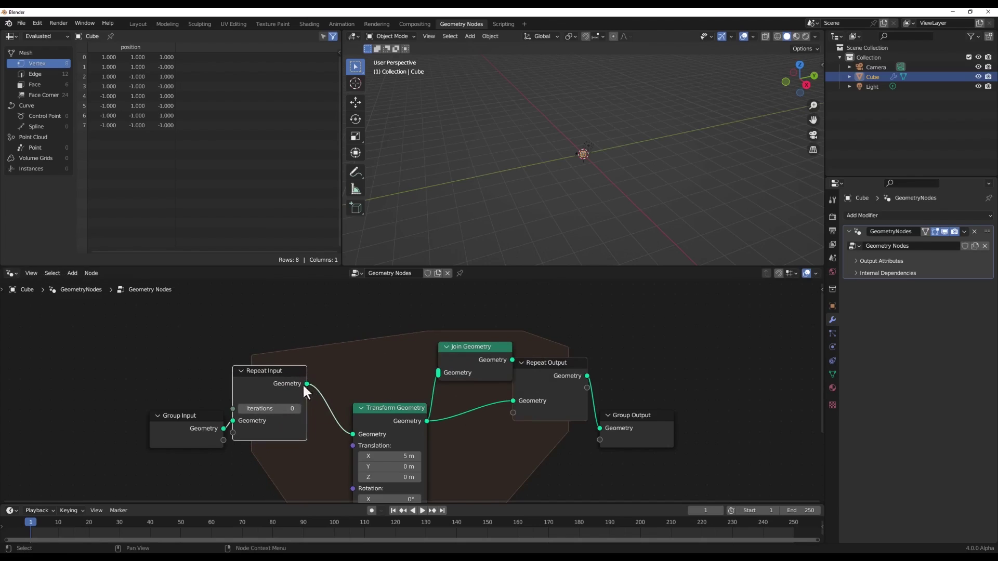
left_click_drag(307, 383, 440, 372)
left_click_drag(511, 365, 474, 364)
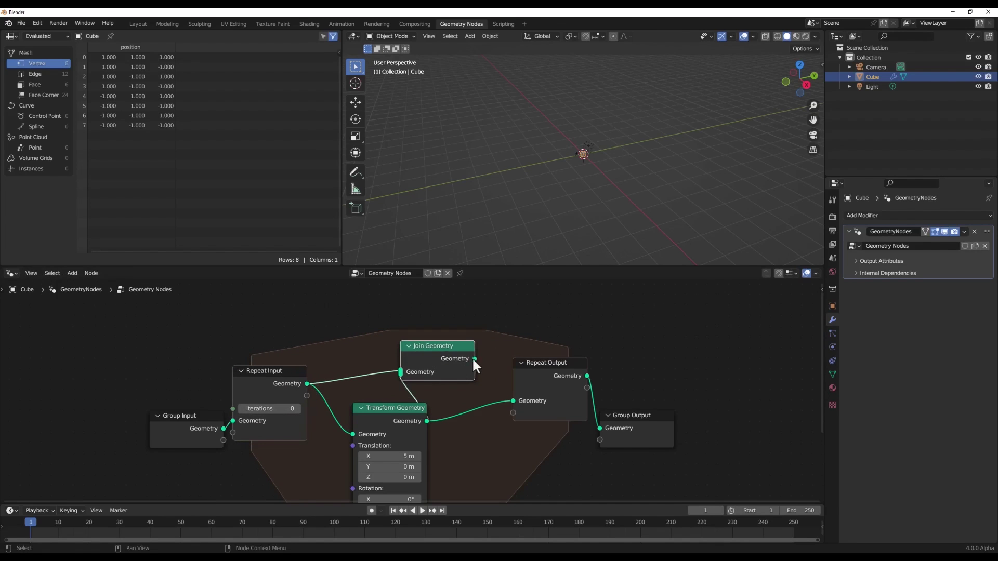
left_click_drag(515, 399, 513, 400)
middle_click_drag(594, 154, 670, 176)
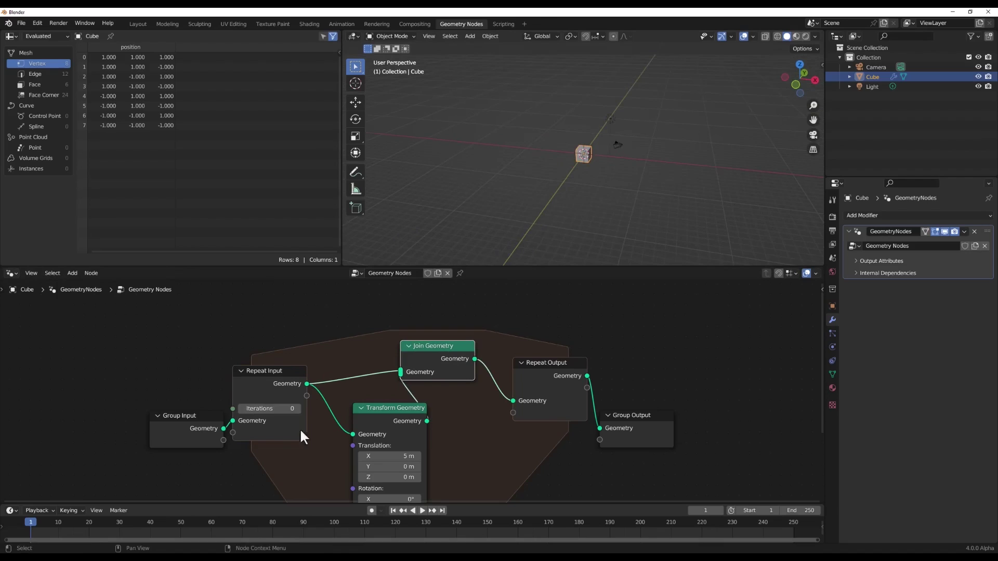
- Set 10 repeat iterations and adjust the Transform Geometry rotation so the copies form a ring
left_click(297, 408)
left_click(298, 409)
left_click(298, 409)
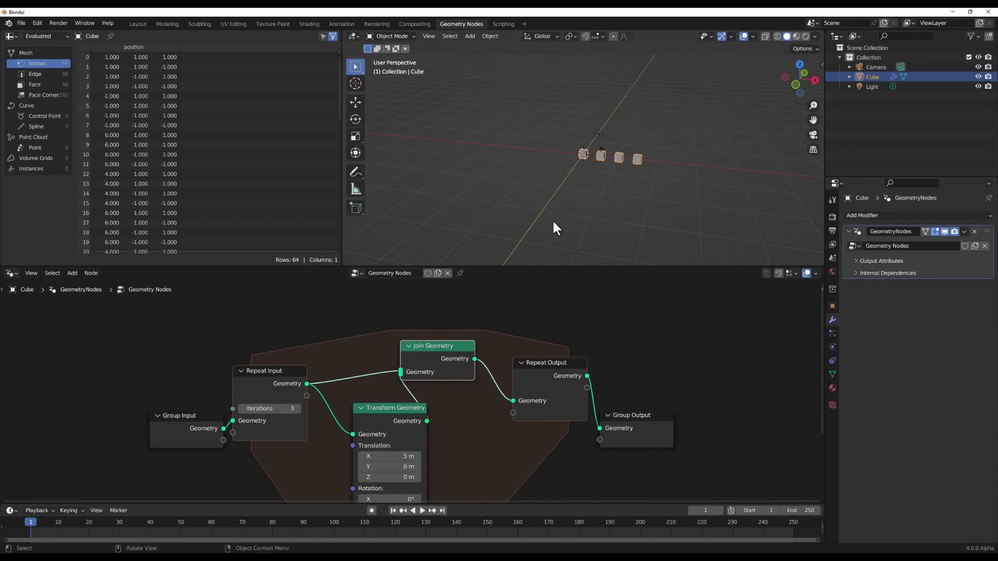
type("10")
key("Return")
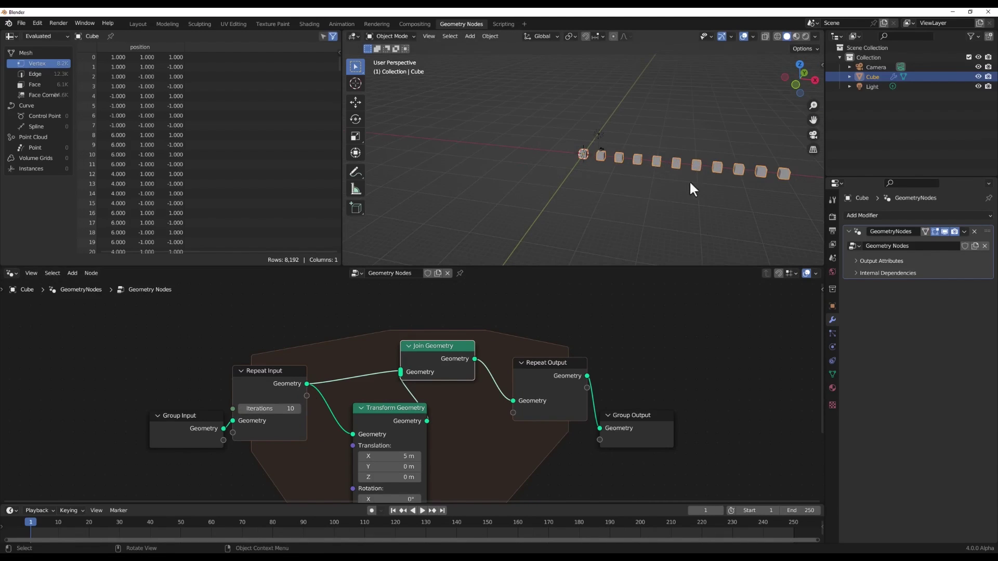
middle_click_drag(486, 429, 498, 350)
left_click_drag(411, 420, 525, 431)
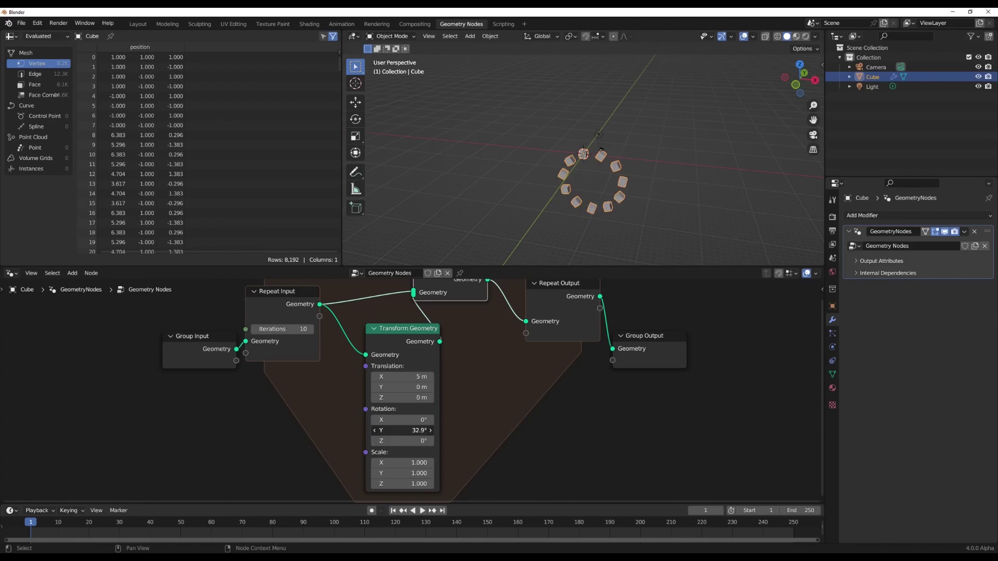
left_click_drag(410, 441, 312, 440)
- Settle the repeat iterations at 12 and orbit around the cube cluster
left_click(310, 328)
left_click(310, 329)
left_click(310, 329)
left_click(310, 329)
left_click(310, 329)
left_click(311, 329)
left_click(311, 329)
left_click(310, 329)
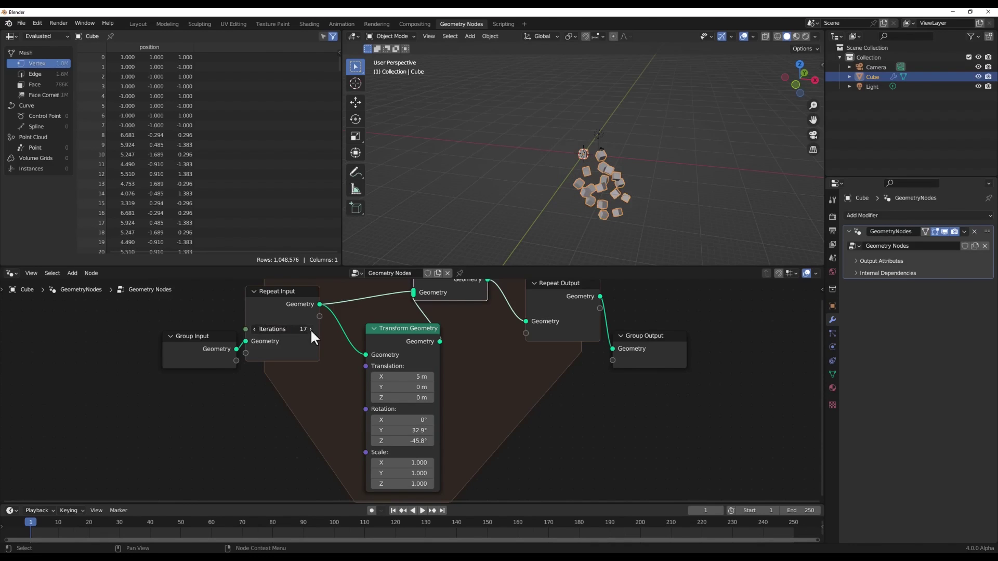
middle_click_drag(659, 231, 589, 204)
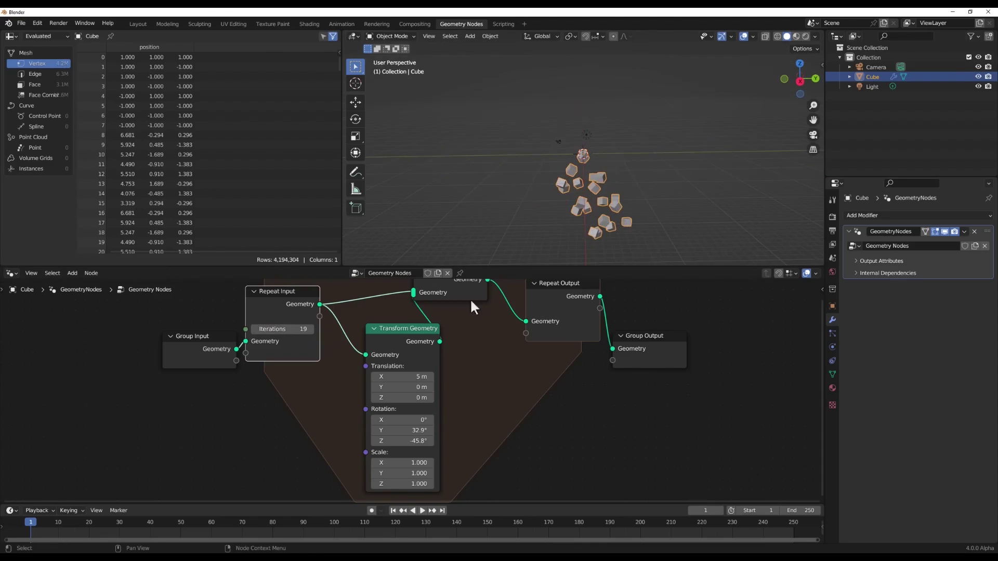
left_click_drag(294, 329, 270, 329)
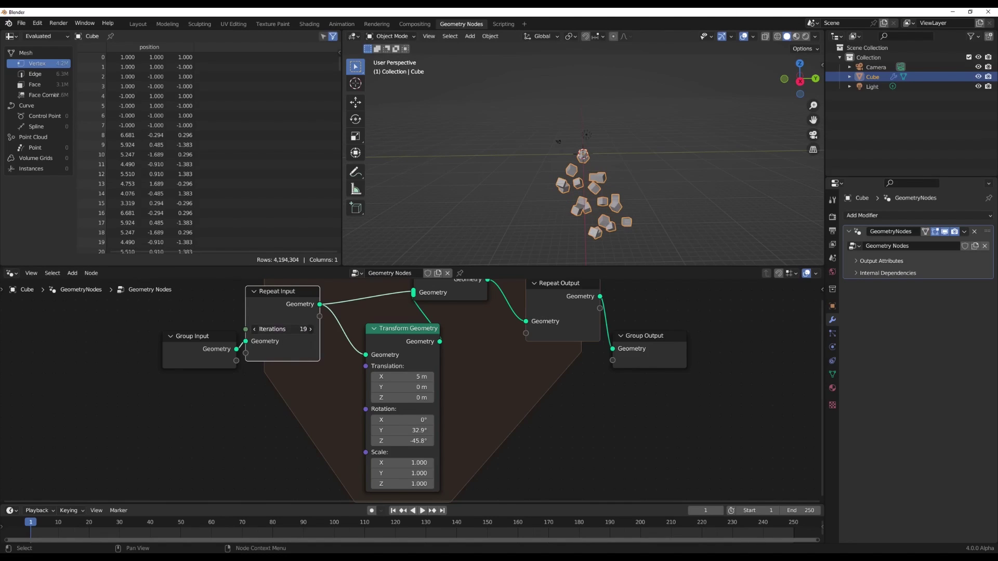
middle_click_drag(569, 194, 544, 202)
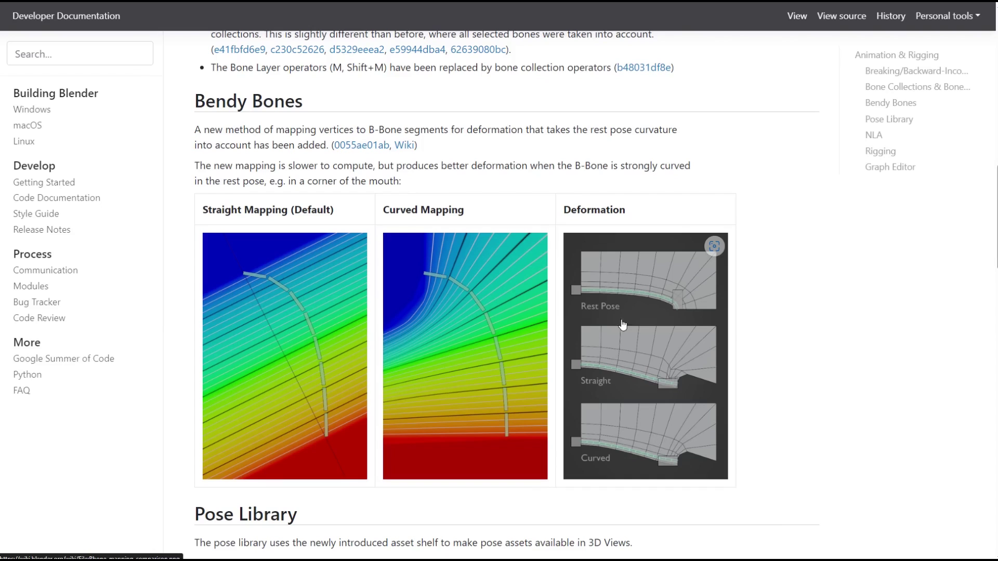
- Enlarge the pose shelf, apply the angry then shocked face poses, and lower the blend
scroll(659, 433, "down", 5)
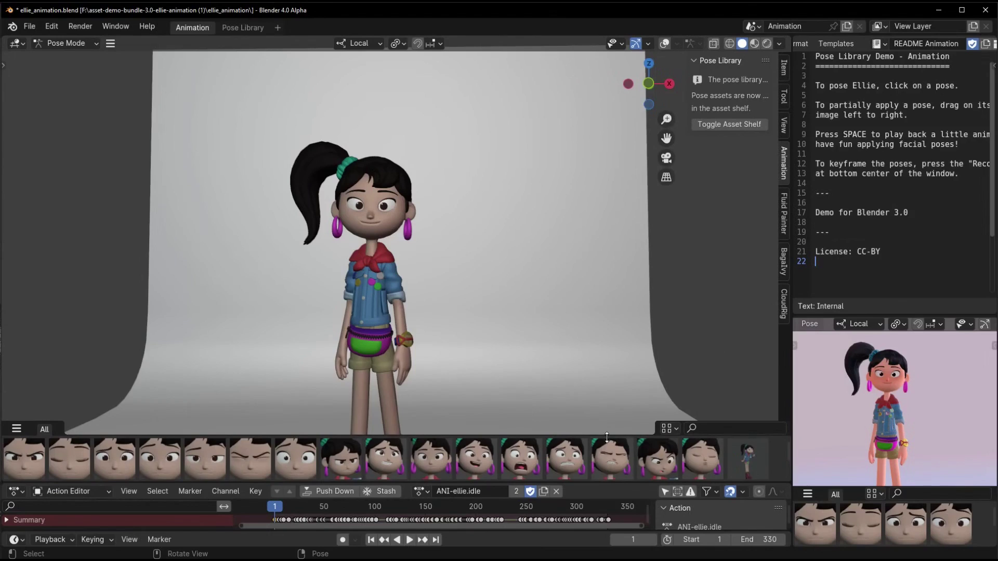
left_click_drag(606, 437, 634, 296)
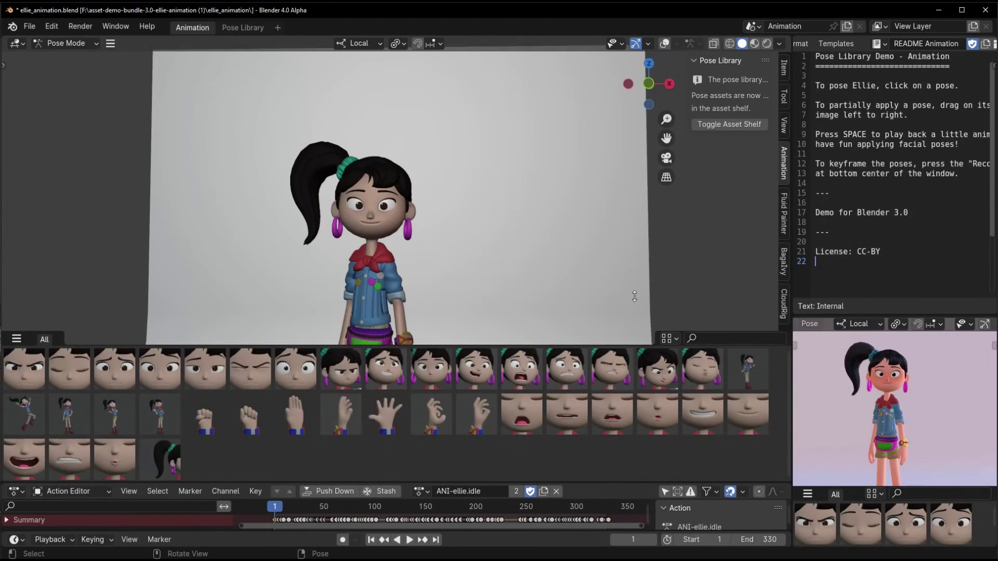
left_click(340, 368)
left_click(521, 369)
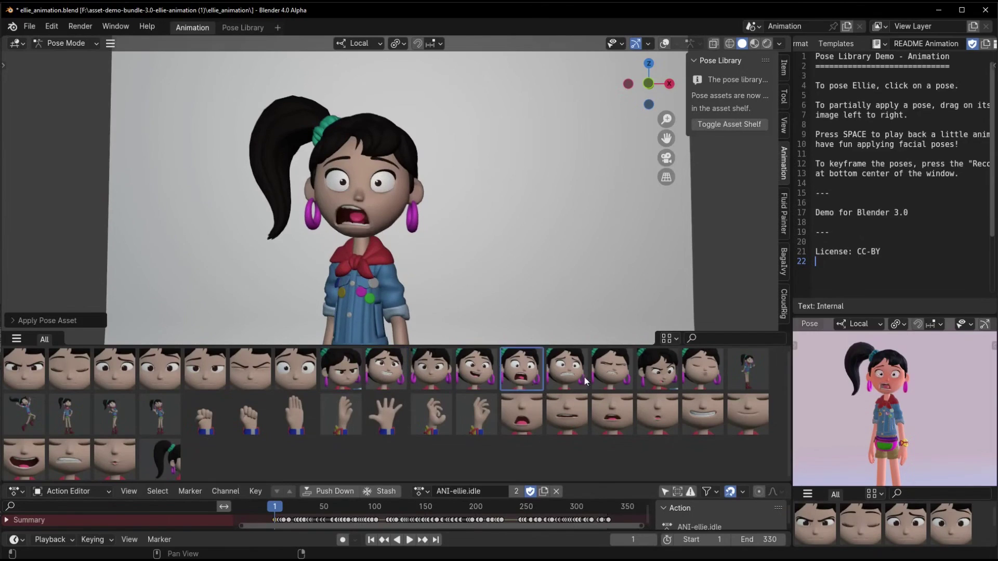
left_click(26, 320)
left_click_drag(156, 302, 111, 302)
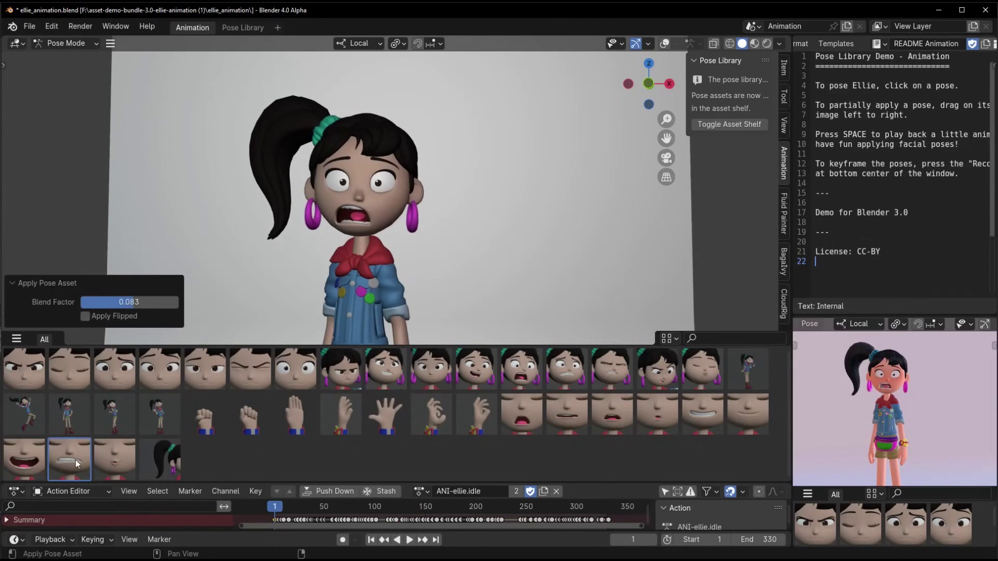
- Apply the closed-lips pose flipped, then the open-mouth smile with Apply Flipped turned off
left_click(115, 459)
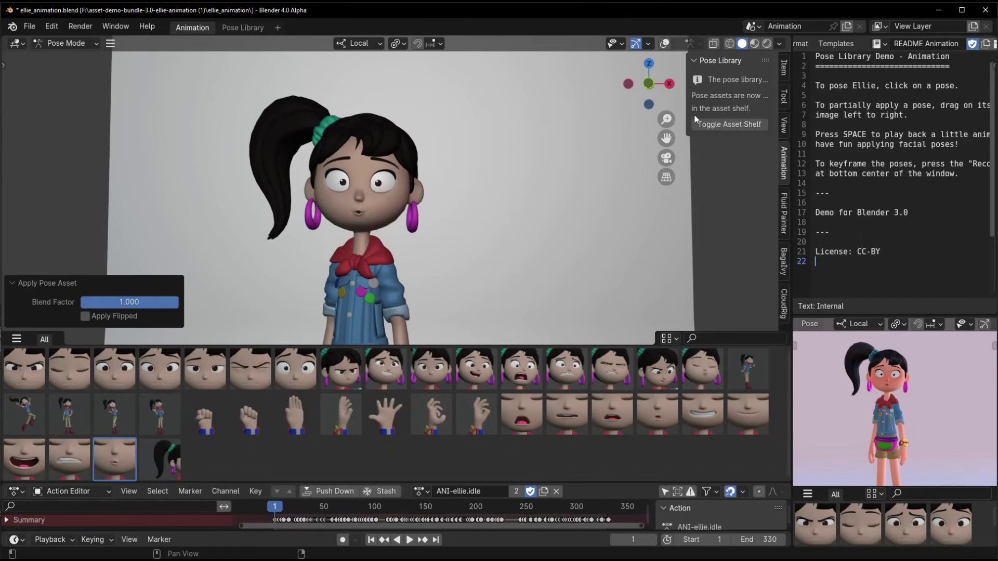
left_click(84, 316)
left_click(521, 415)
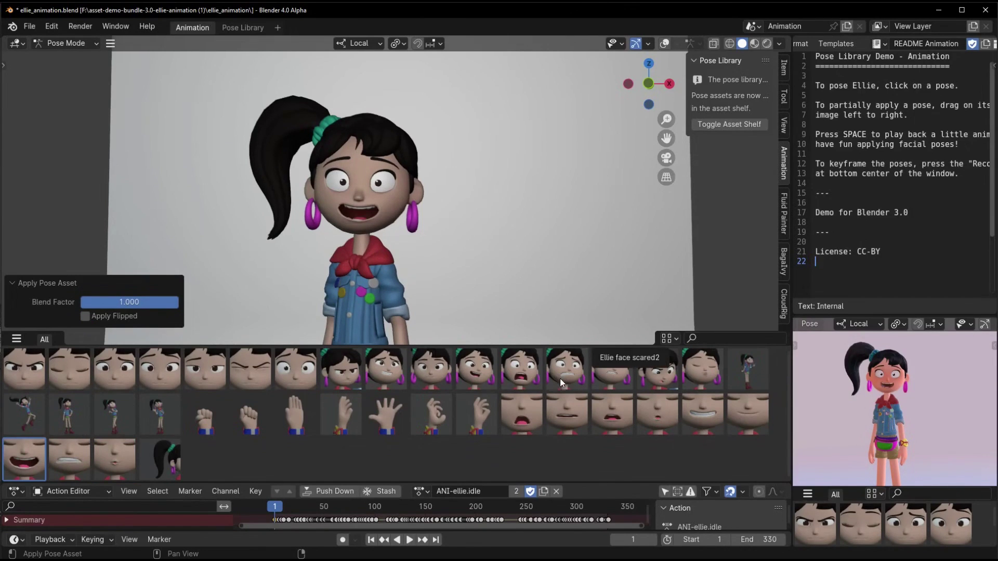
left_click(476, 368)
left_click(85, 315)
left_click(85, 316)
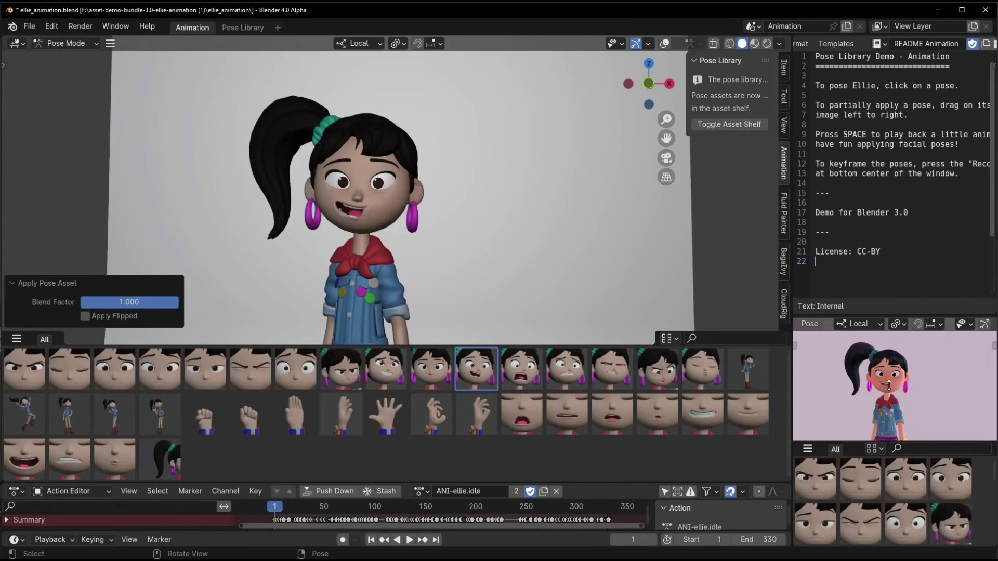
- Shrink the pose shelf back to one row and orbit around Ellie
scroll(445, 322, "down", 3)
left_click_drag(445, 332, 442, 413)
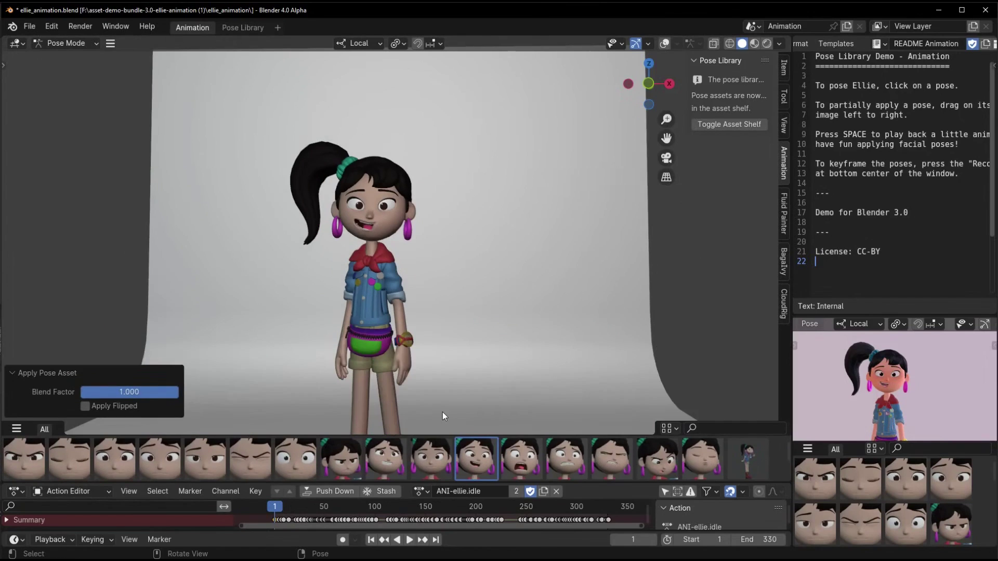
scroll(347, 334, "up", 3)
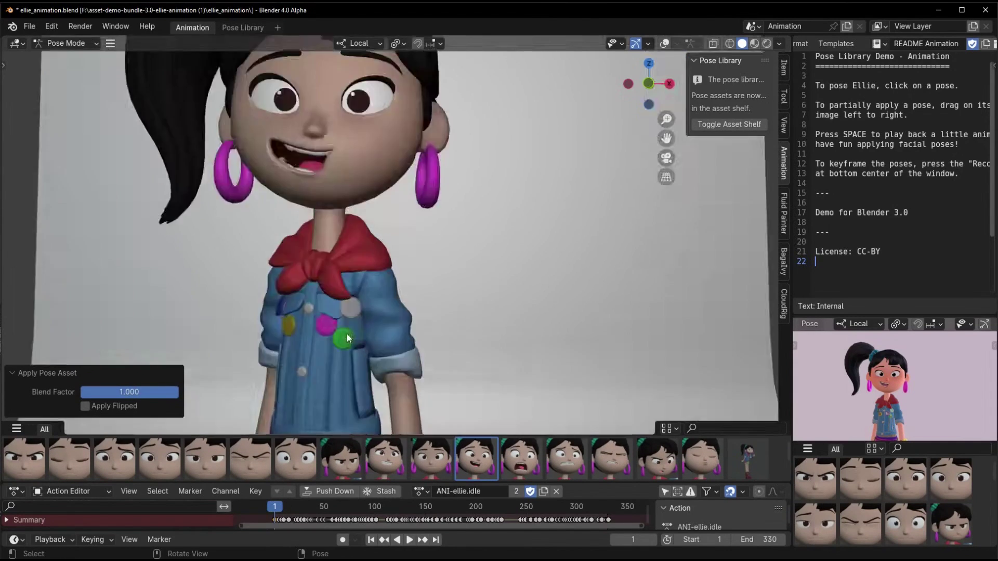
scroll(612, 332, "down", 3)
middle_click_drag(613, 332, 549, 327)
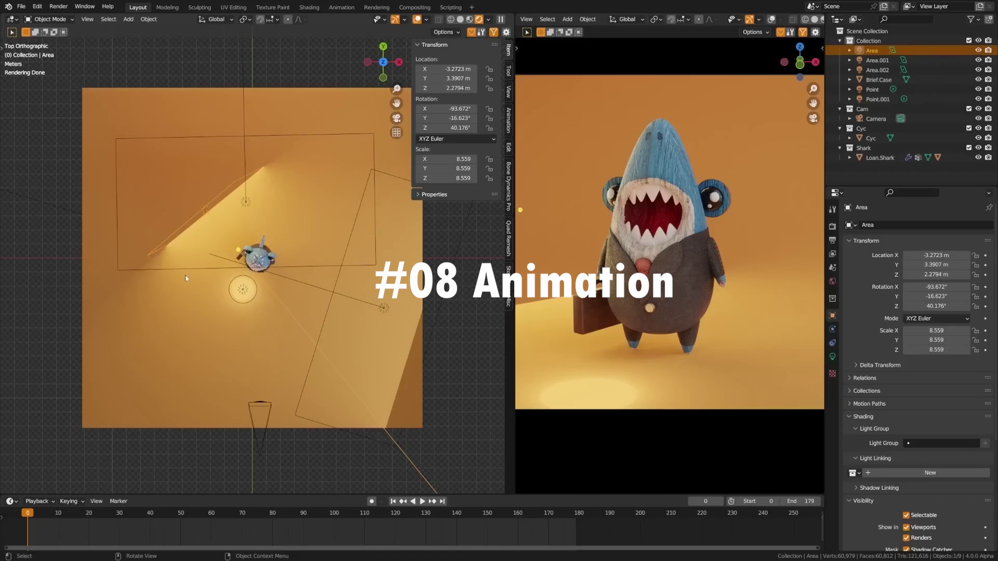
middle_click_drag(312, 328, 229, 208)
scroll(249, 281, "up", 5)
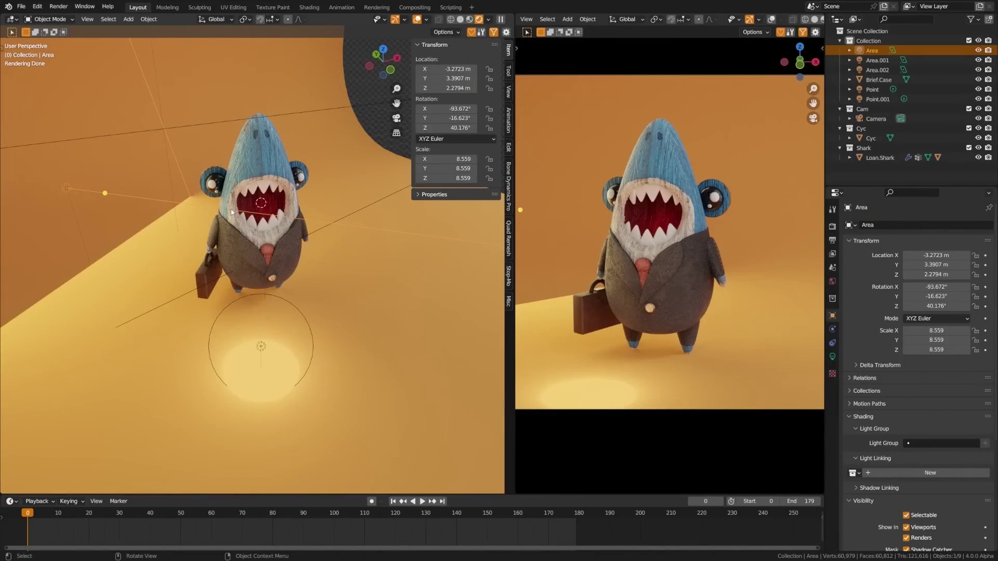
scroll(231, 209, "up", 2)
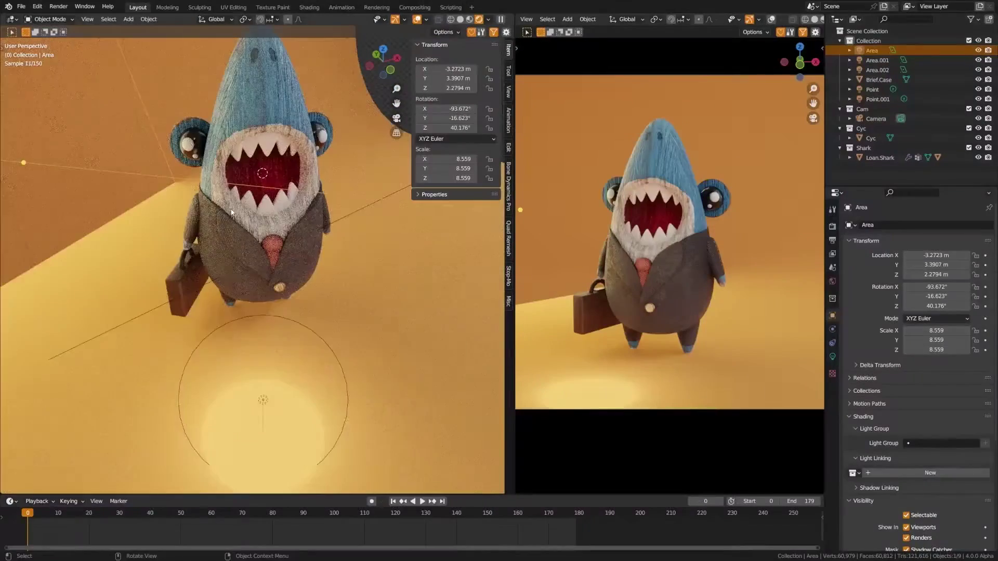
scroll(231, 208, "down", 5)
middle_click_drag(231, 209, 270, 234)
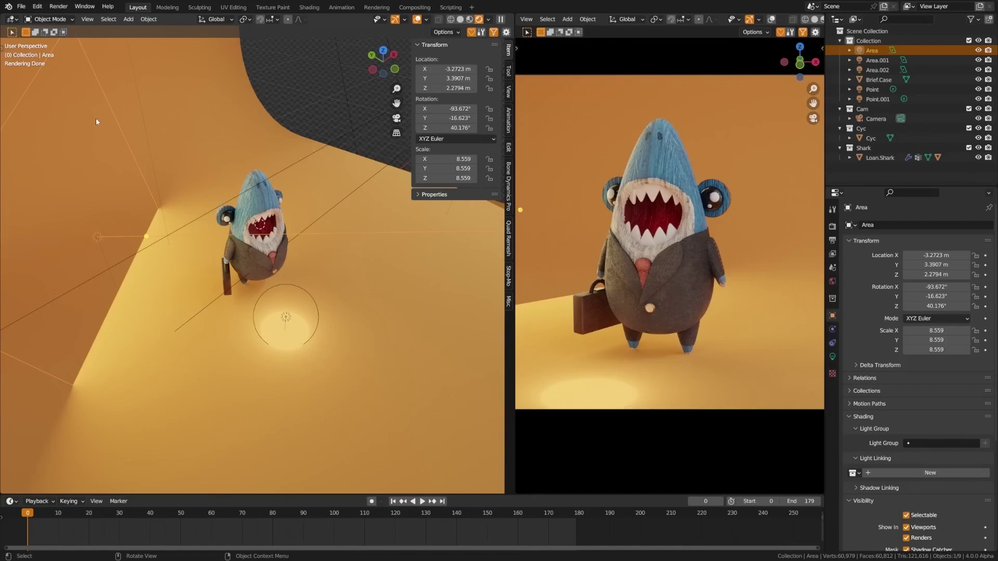
middle_click_drag(164, 164, 273, 244)
scroll(251, 224, "down", 5)
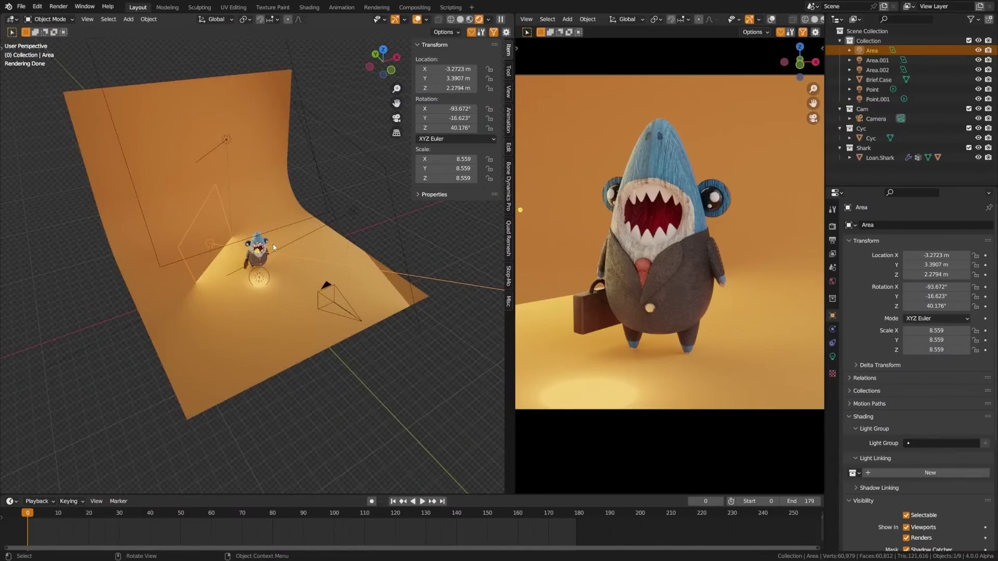
middle_click_drag(273, 244, 241, 285)
scroll(241, 285, "up", 6)
middle_click_drag(317, 297, 232, 338)
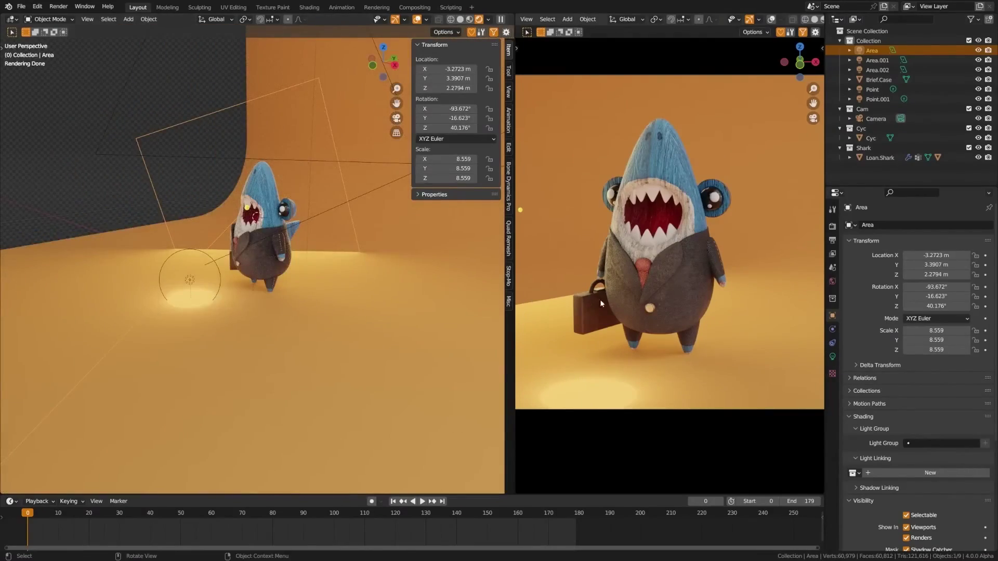
middle_click_drag(310, 263, 330, 254)
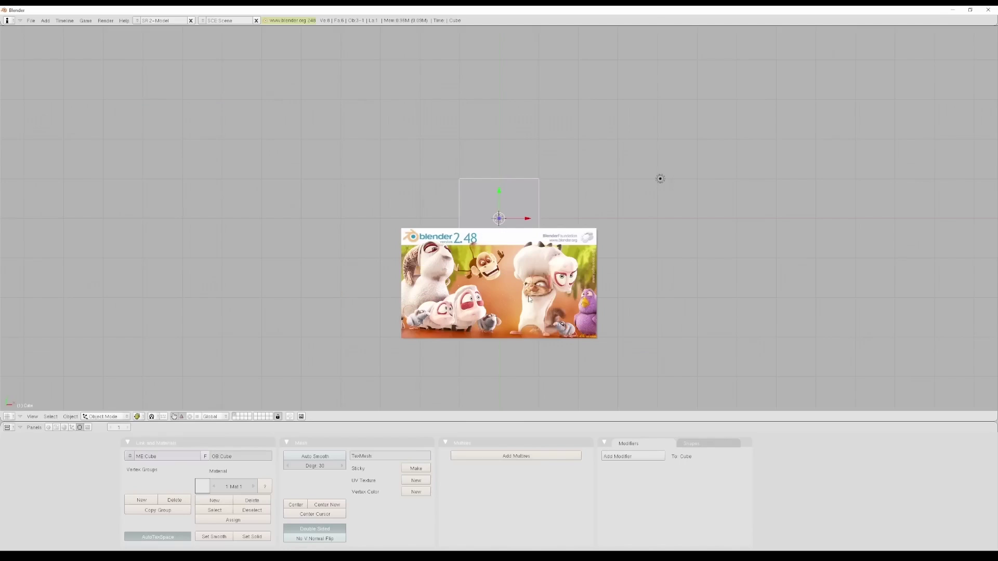
- Dismiss the 2.48 splash, tilt the view onto the cube and enable grease pencil drawing
left_click(529, 299)
middle_click_drag(454, 339, 499, 260)
scroll(499, 259, "up", 4)
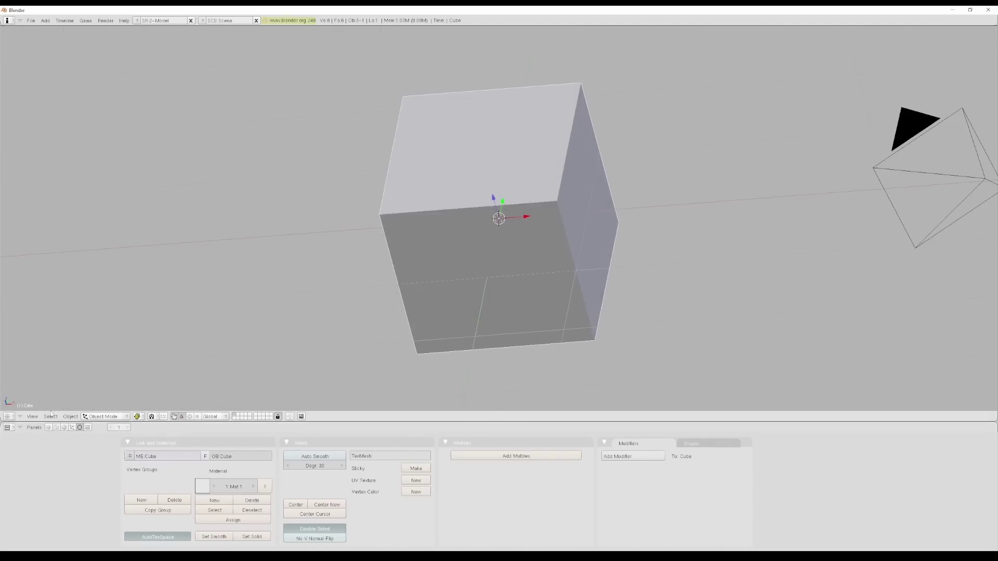
left_click(32, 416)
left_click(52, 244)
left_click(51, 353)
left_click(92, 352)
- Sketch S-shaped grease pencil strokes over the front of the cube, orbiting between them
left_click_drag(464, 233, 451, 281)
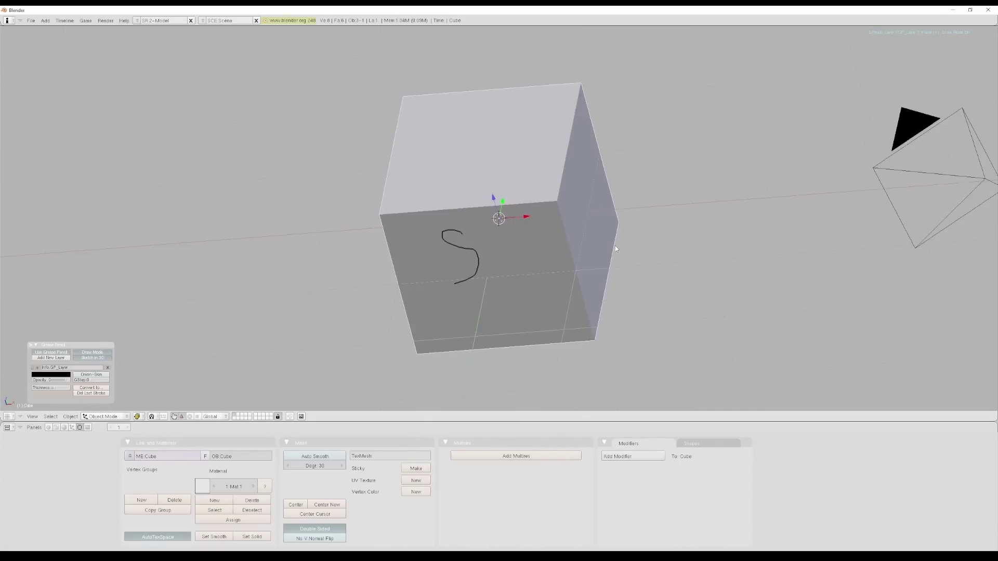
middle_click_drag(616, 246, 516, 116)
left_click_drag(516, 115, 524, 200)
mouse_move(523, 200)
middle_mouse_down()
mouse_move(336, 205)
mouse_move(467, 207)
middle_mouse_up()
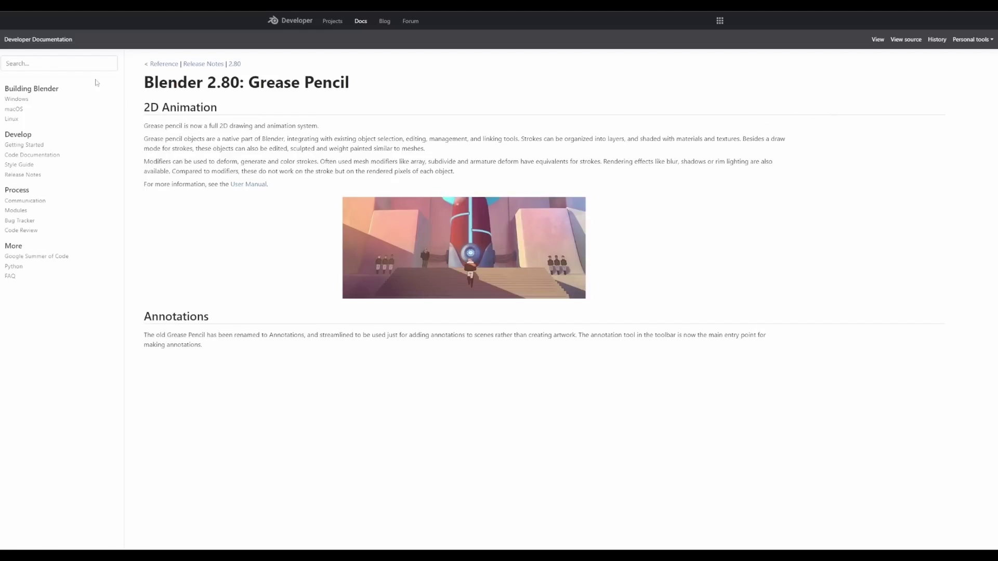
- Drag-select the opening 2D Animation sentence on the 2.80 Grease Pencil release notes
left_click_drag(145, 125, 295, 126)
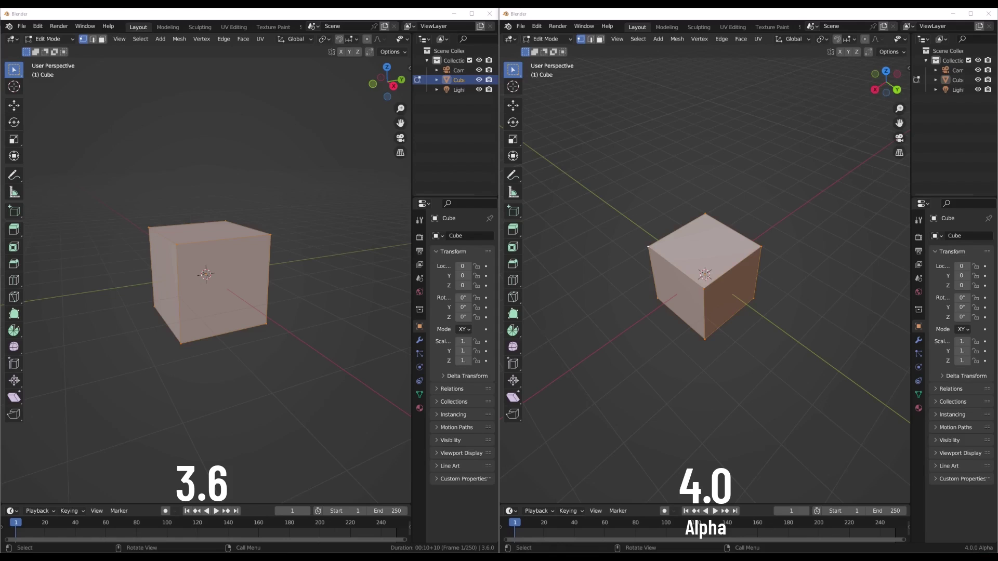
- Show the mesh edit Options popover in the 3.6 header, then in 4.0
left_click(390, 51)
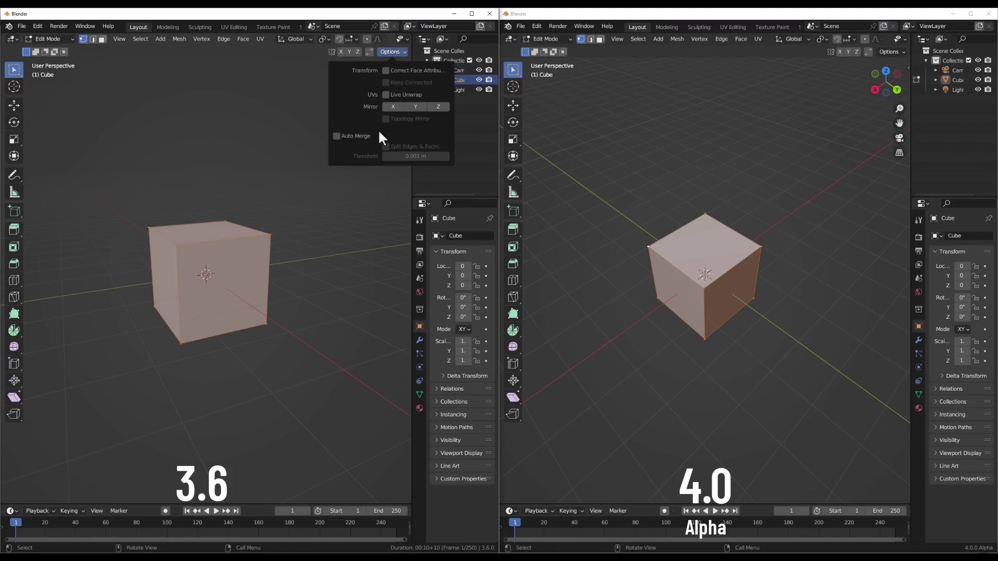
left_click(889, 51)
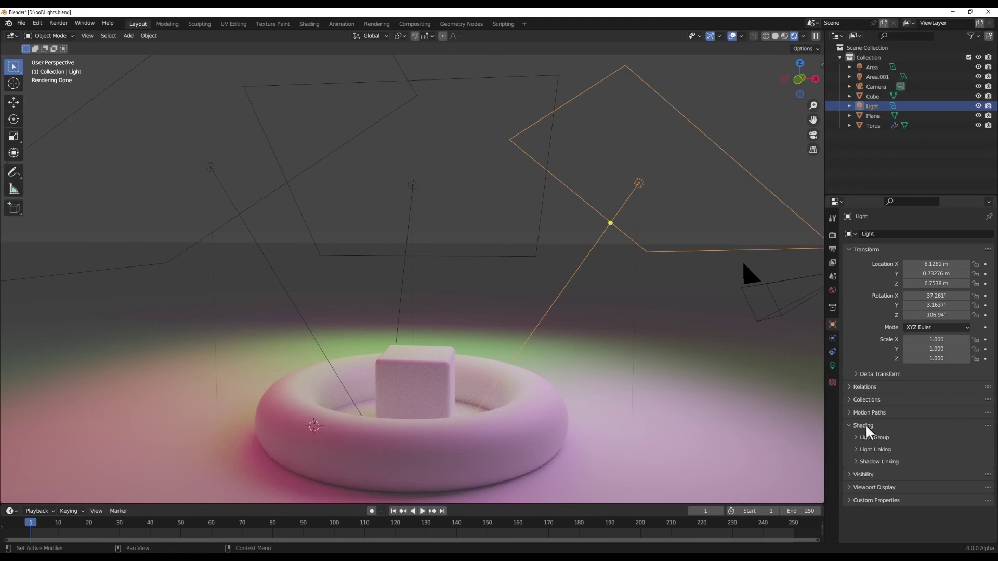
- Create a light linking collection for the Light containing Torus and Cube
left_click(857, 450)
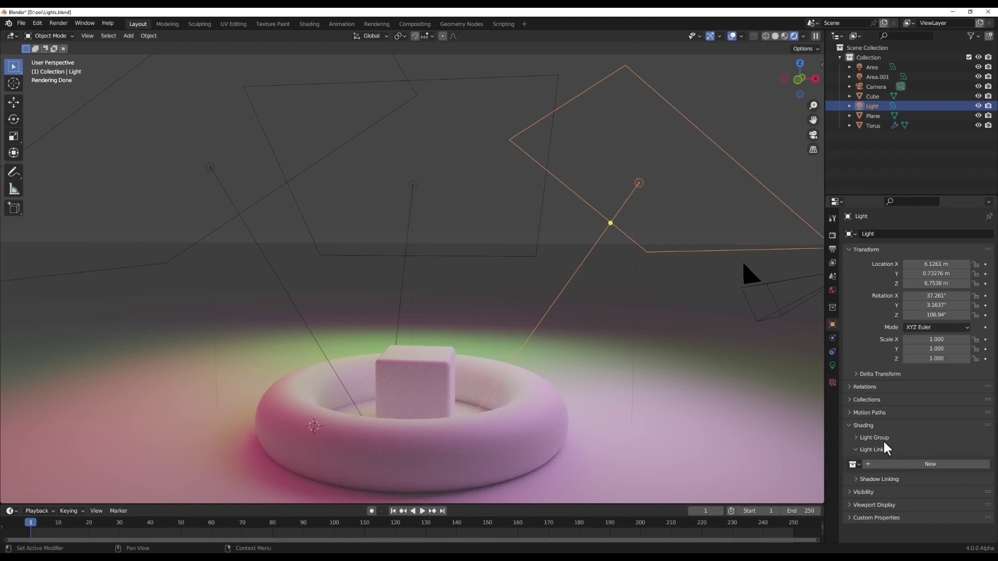
left_click(894, 462)
scroll(904, 447, "down", 1)
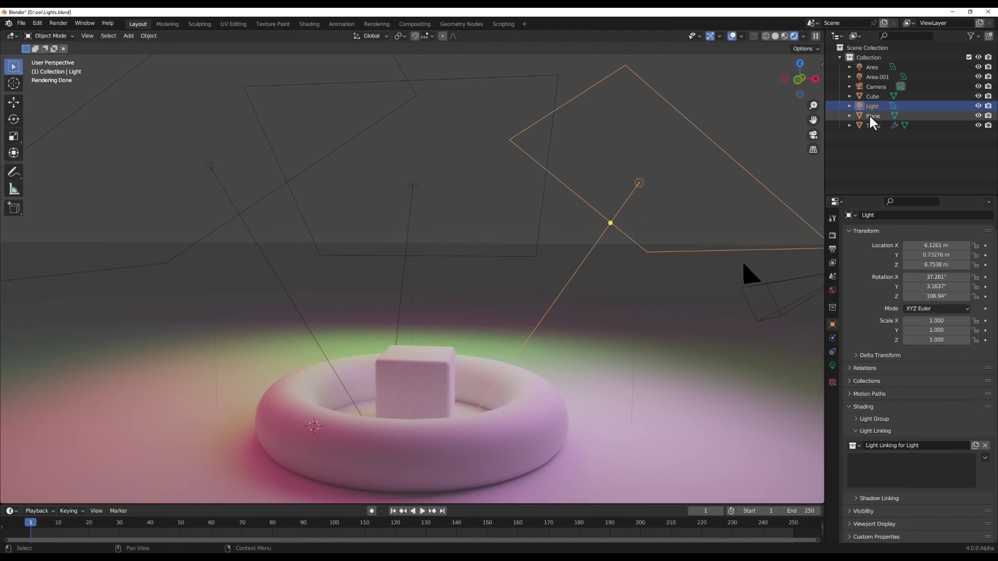
mouse_move(869, 124)
left_mouse_down()
mouse_move(913, 479)
mouse_move(909, 472)
left_mouse_up()
left_click_drag(872, 96, 903, 474)
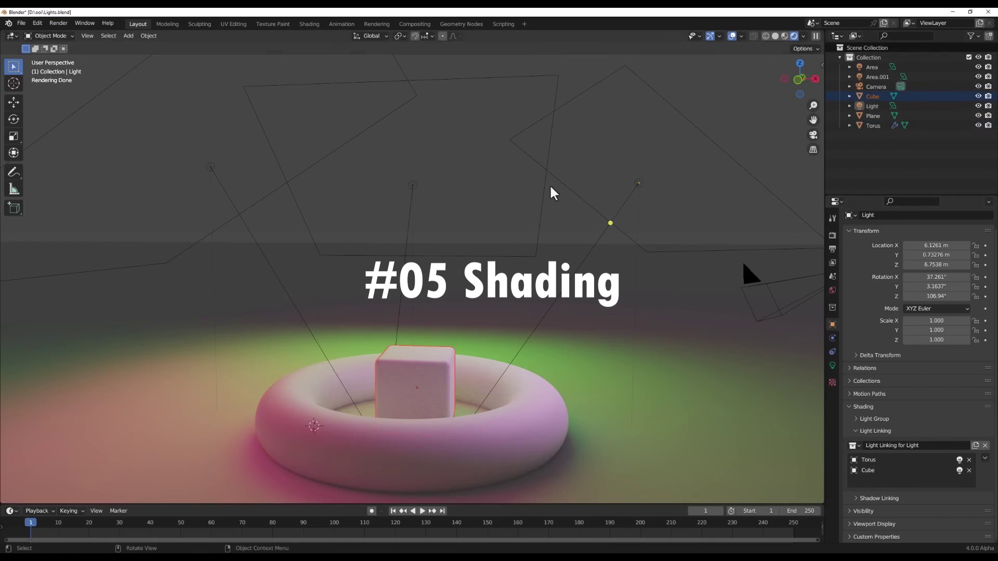
- Give Area.001 its own light linking collection with Cube and Torus
left_click(552, 194)
left_click(884, 456)
left_click(873, 99)
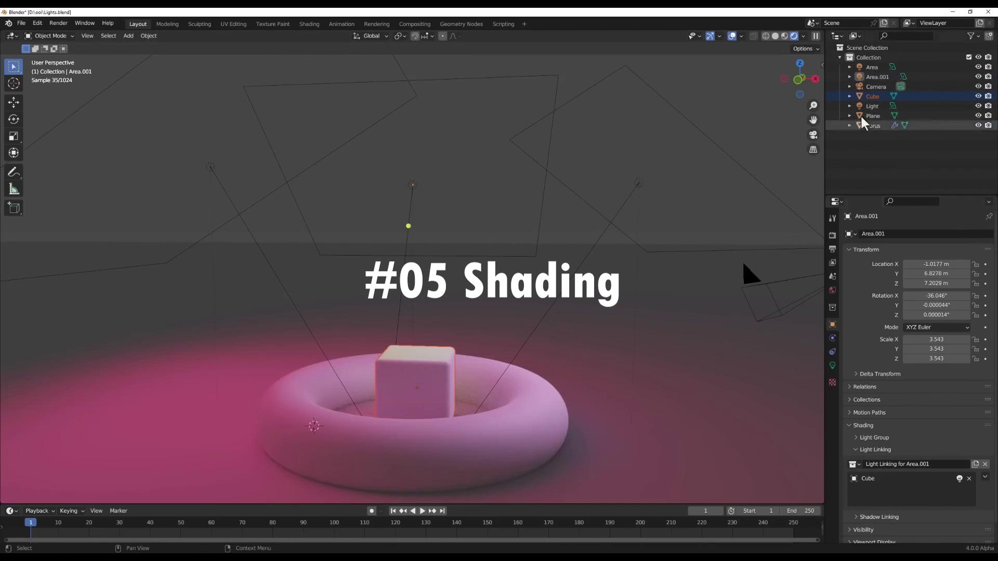
left_click_drag(862, 123, 852, 525)
- Select the Plane and Area light, then Ctrl+L Link Receivers to Emitter to exclude the Plane
scroll(313, 284, "down", 3)
middle_click_drag(313, 285, 344, 428)
left_click(344, 429)
left_click(295, 151, "shift")
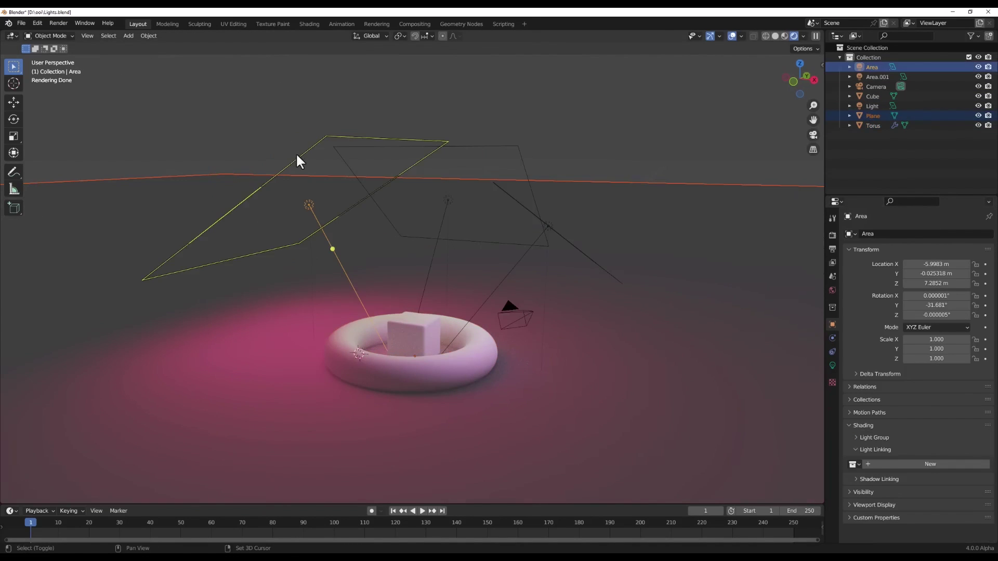
key("ctrl+l")
mouse_move(288, 271)
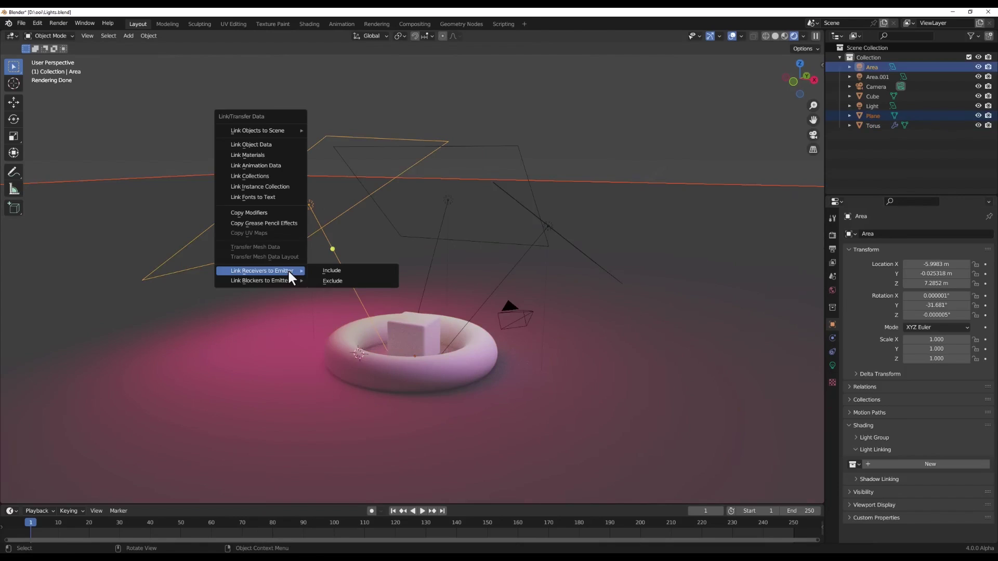
left_click(349, 281)
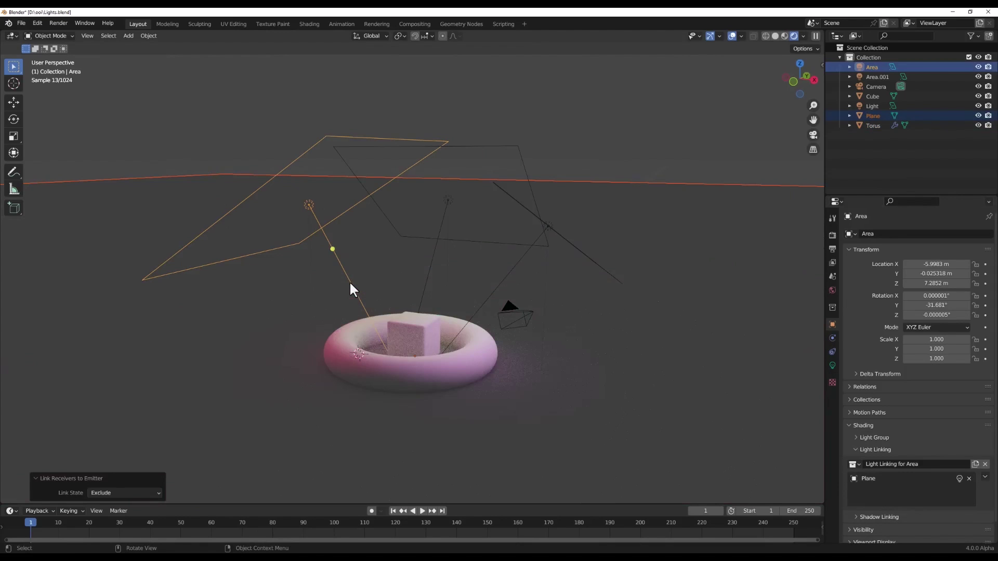
- Switch the Plane's link state to Include, then back to Exclude
left_click(129, 491)
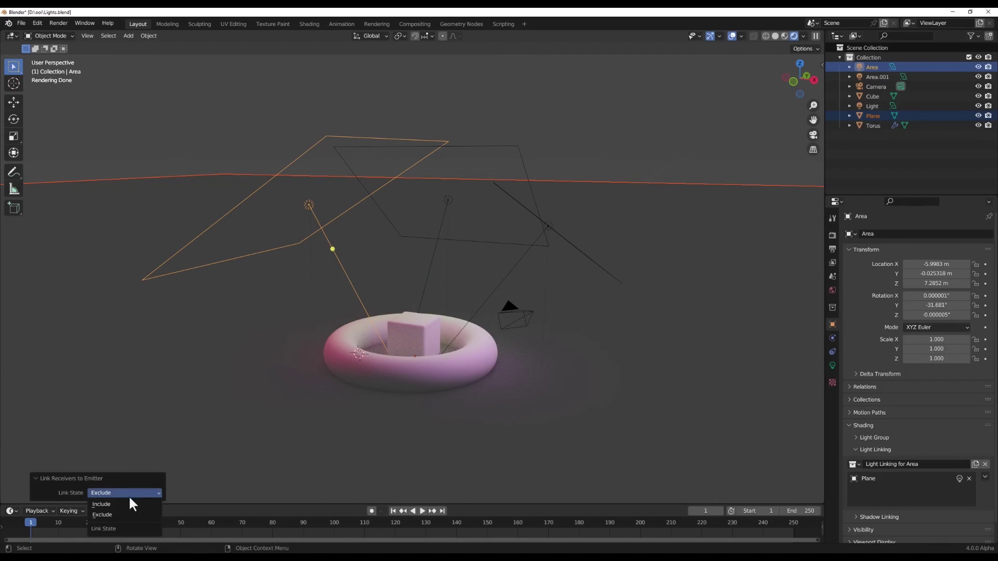
left_click(127, 502)
left_click(126, 492)
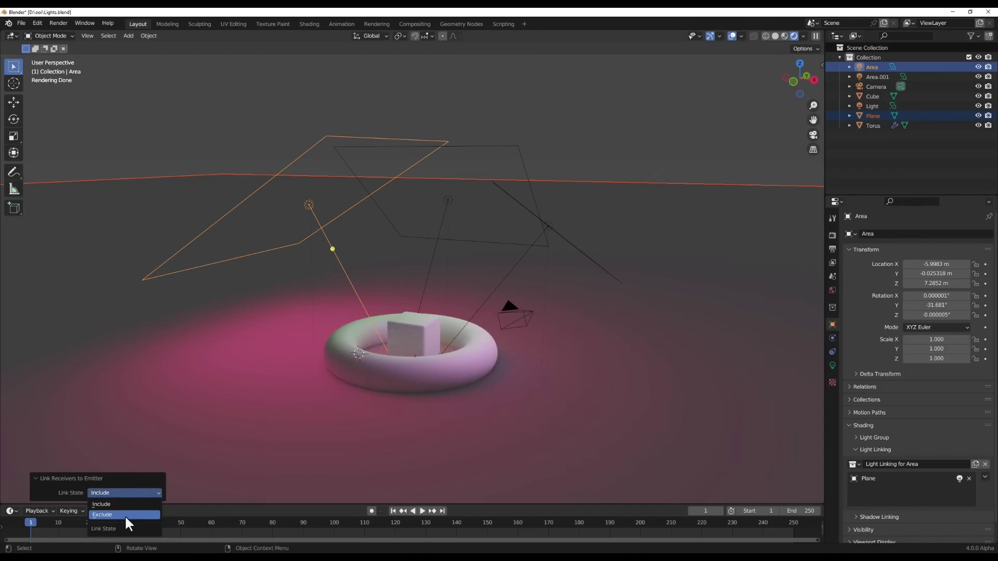
left_click(125, 515)
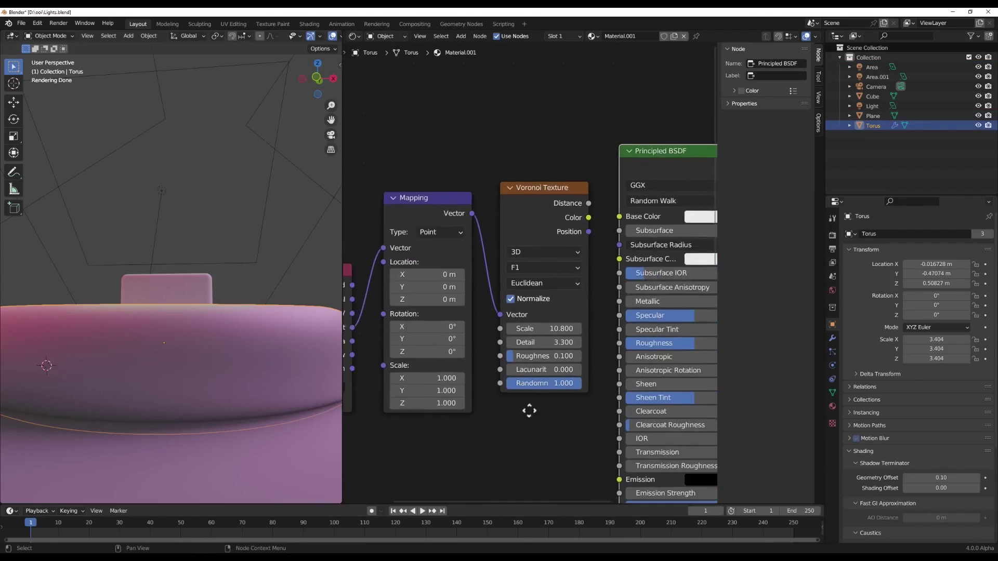
- Connect the Voronoi Texture Color output to the Principled BSDF Base Color
middle_click_drag(529, 410, 439, 440)
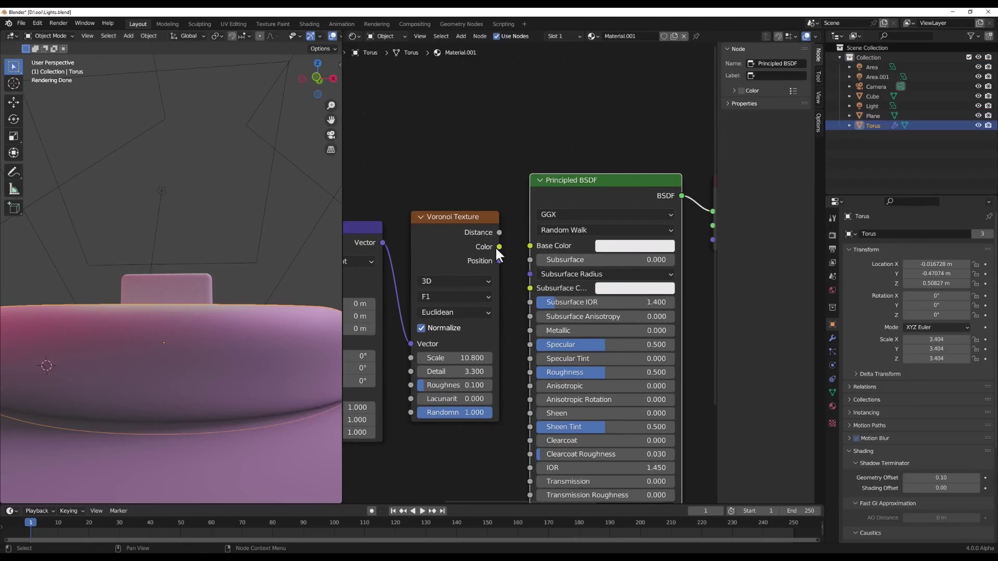
left_click_drag(499, 247, 530, 245)
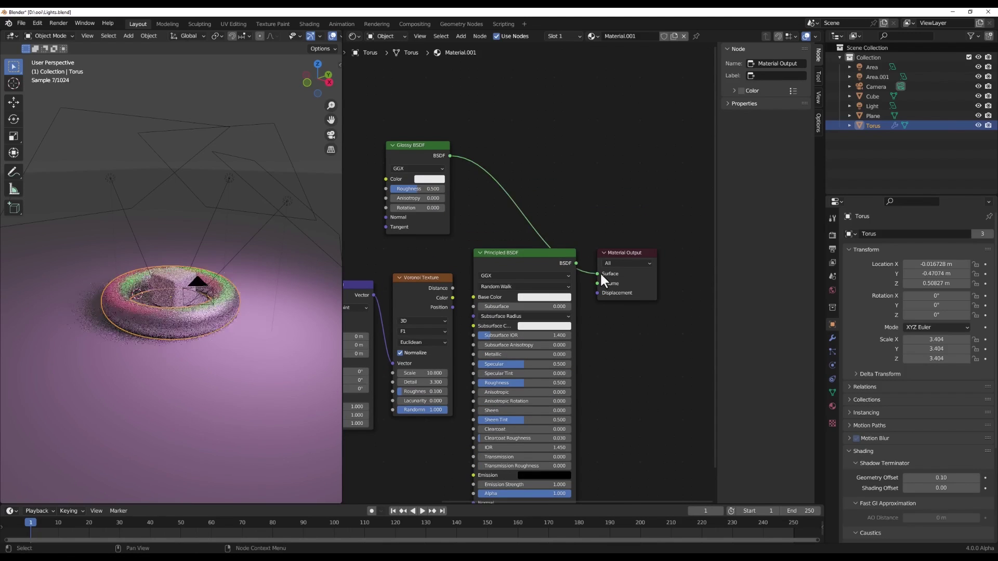
scroll(463, 191, "up", 4)
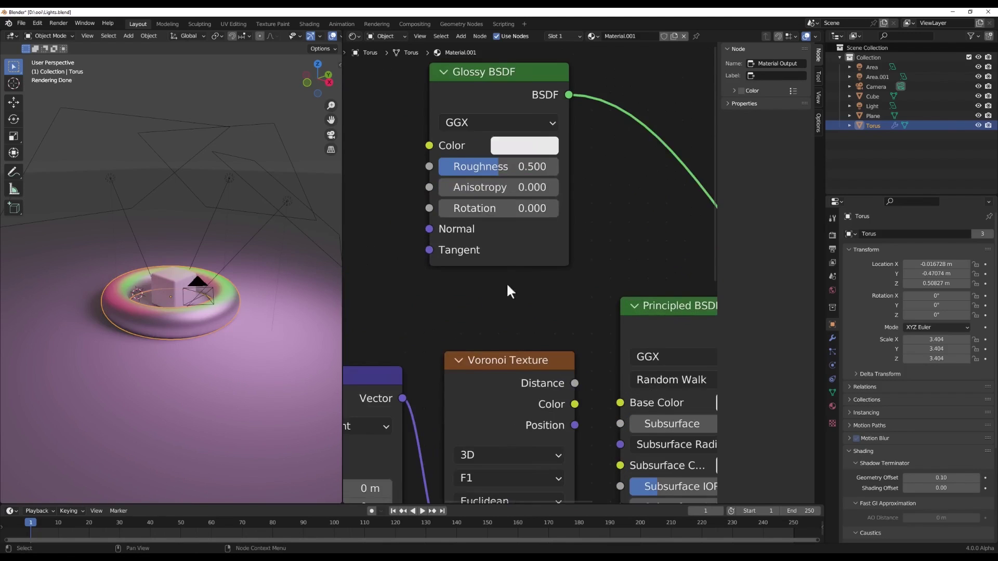
- Keep GGX on the Glossy BSDF and raise its Anisotropy for stretched highlights
middle_click_drag(506, 282, 529, 337)
left_click(499, 182)
left_click(500, 174)
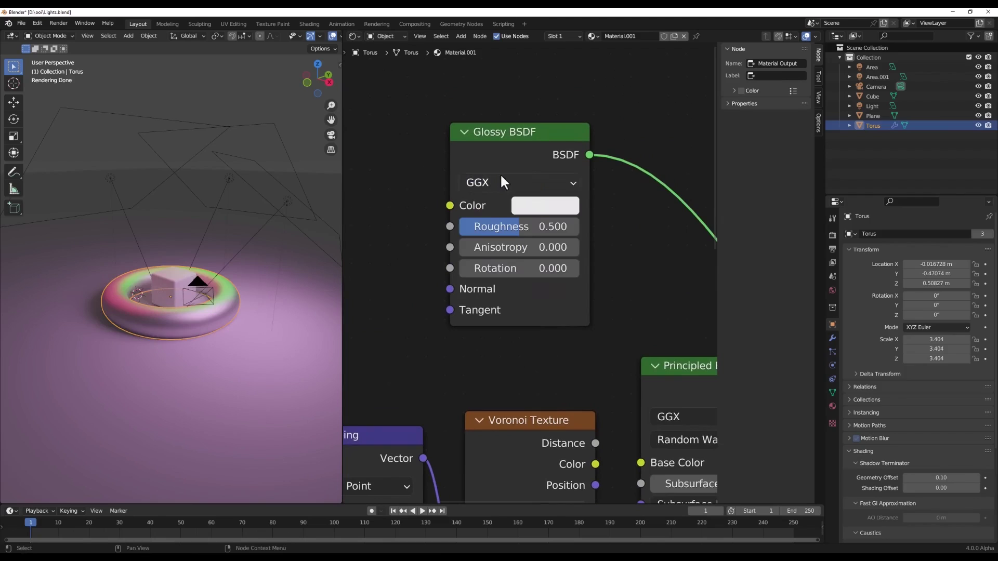
left_click_drag(515, 247, 436, 247)
scroll(174, 341, "up", 3)
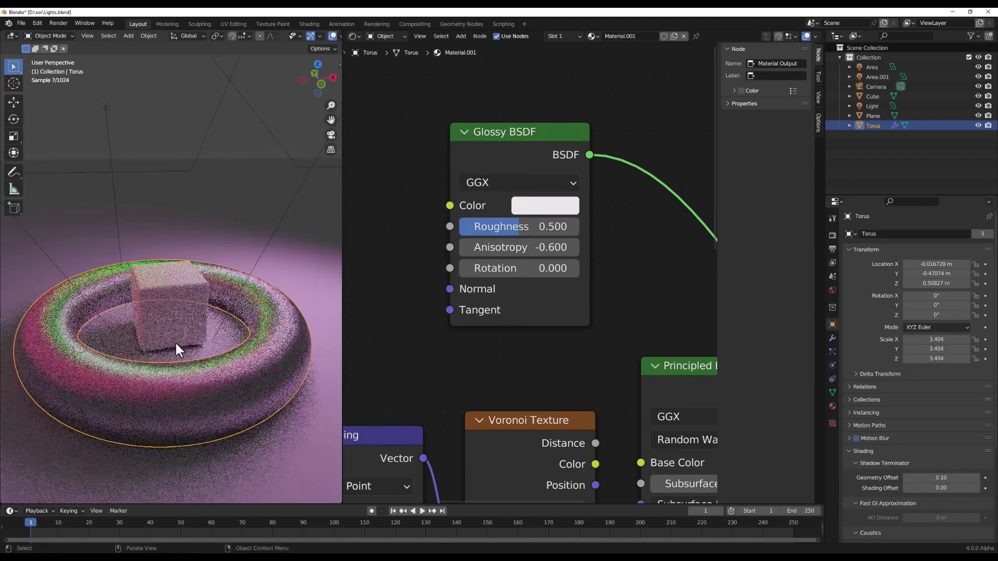
left_click_drag(515, 247, 551, 247)
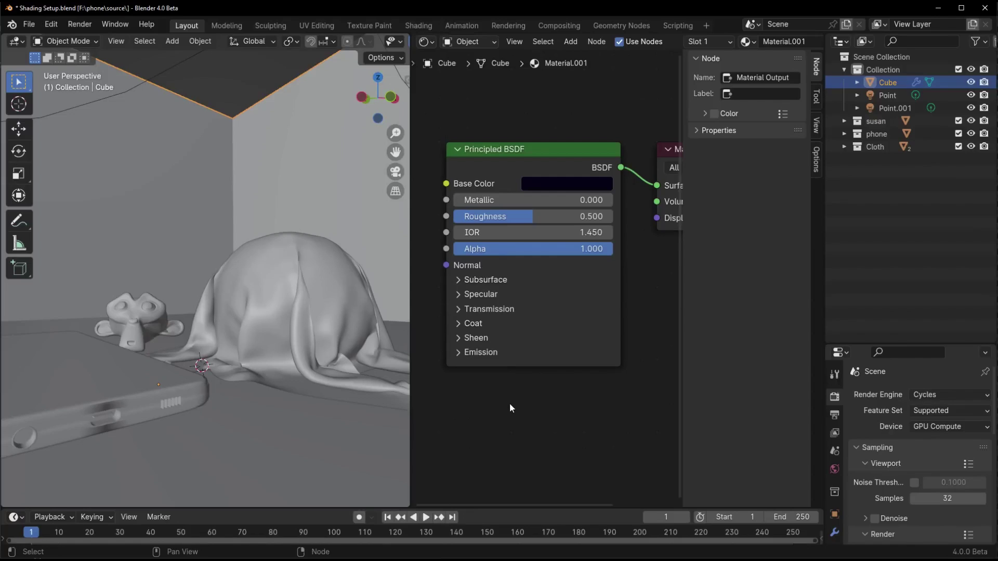
left_click(312, 366)
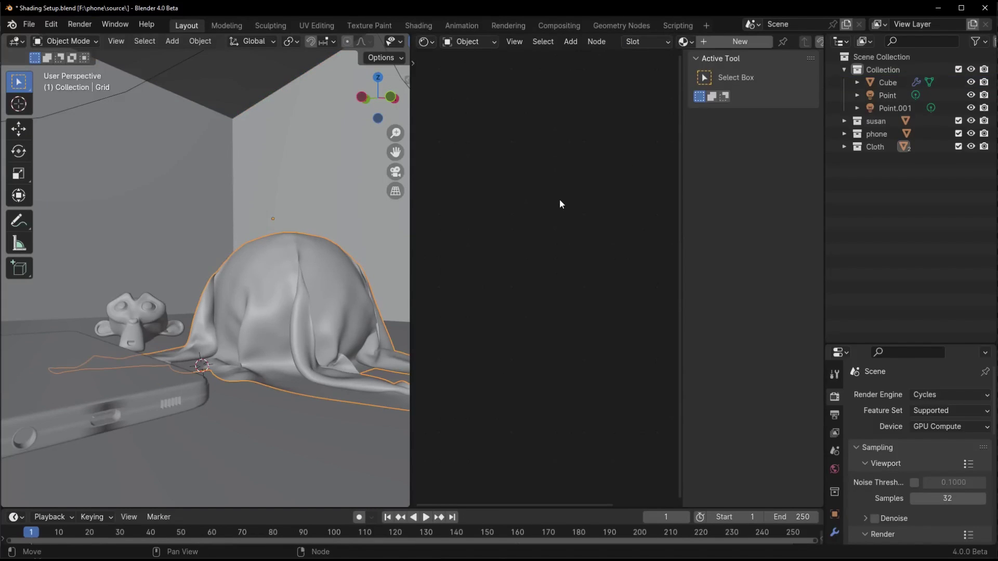
- Create a new material for the cloth and check the Principled BSDF Sheen settings
left_click(737, 42)
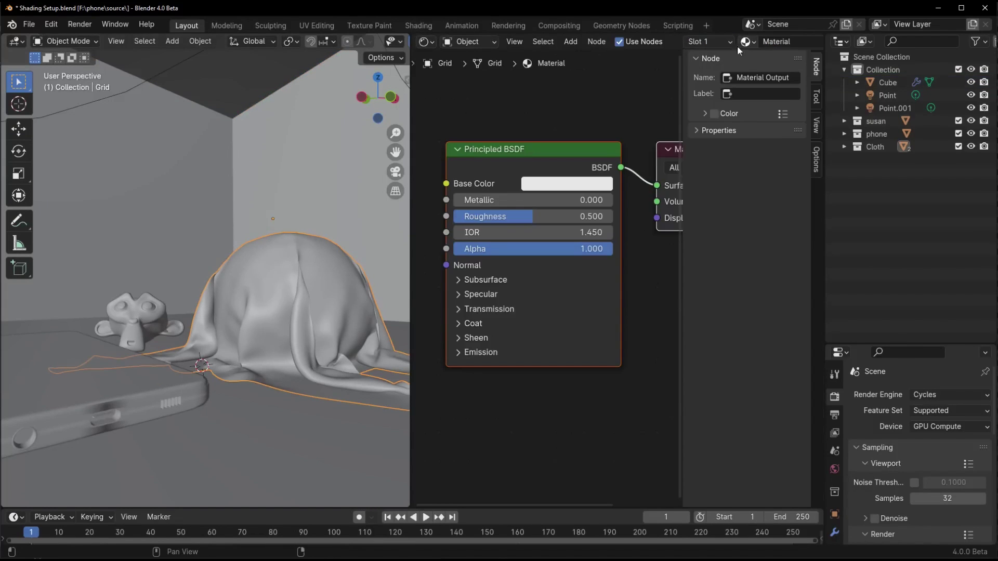
left_click(468, 339)
left_click(468, 339)
scroll(473, 363, "down", 2)
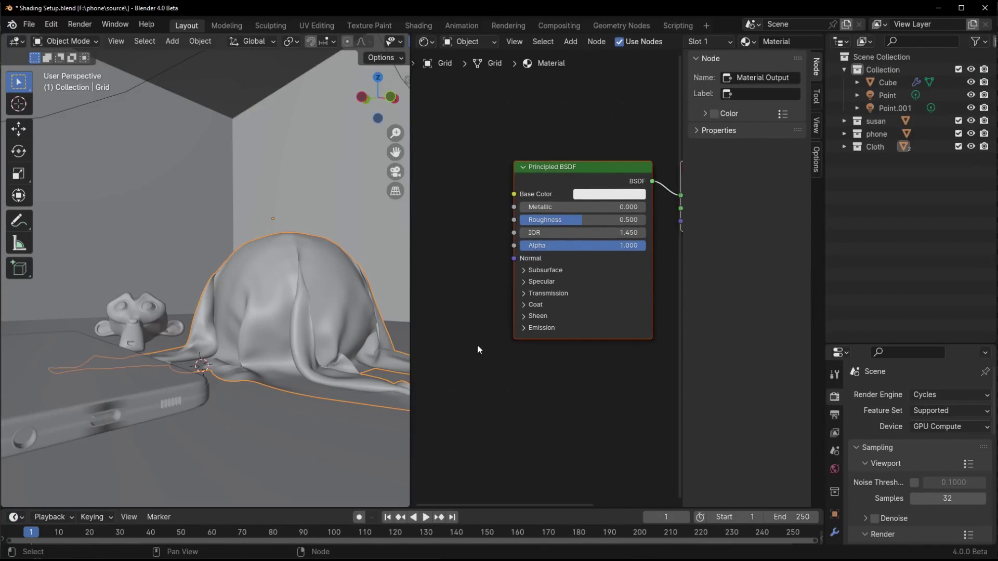
- Add a Sheen BSDF node via Shift+A, with the Principled BSDF moved lower beside it
key("shift+a")
mouse_move(465, 330)
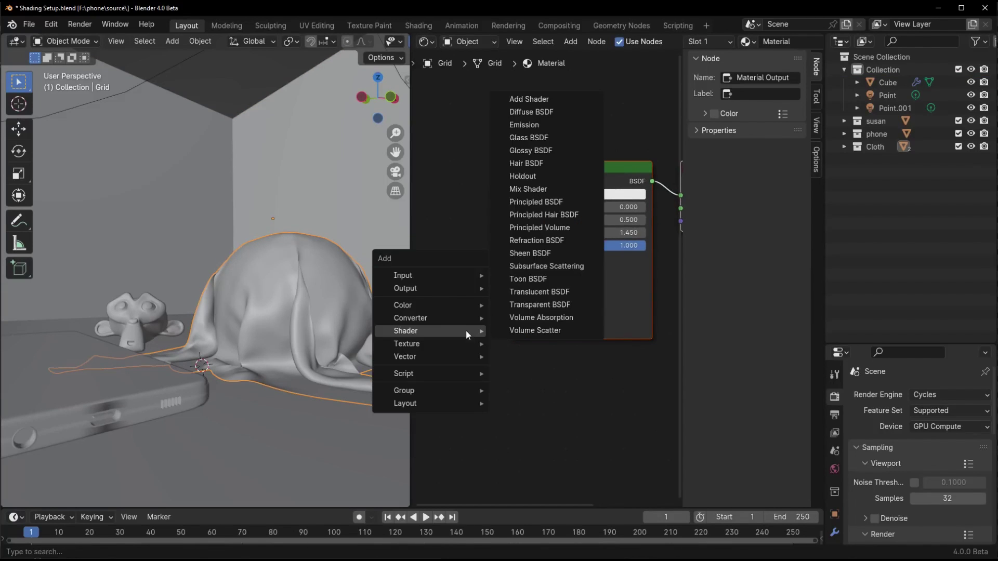
left_click(534, 254)
left_click(498, 130)
left_click_drag(556, 164, 494, 270)
middle_click_drag(546, 146, 478, 181)
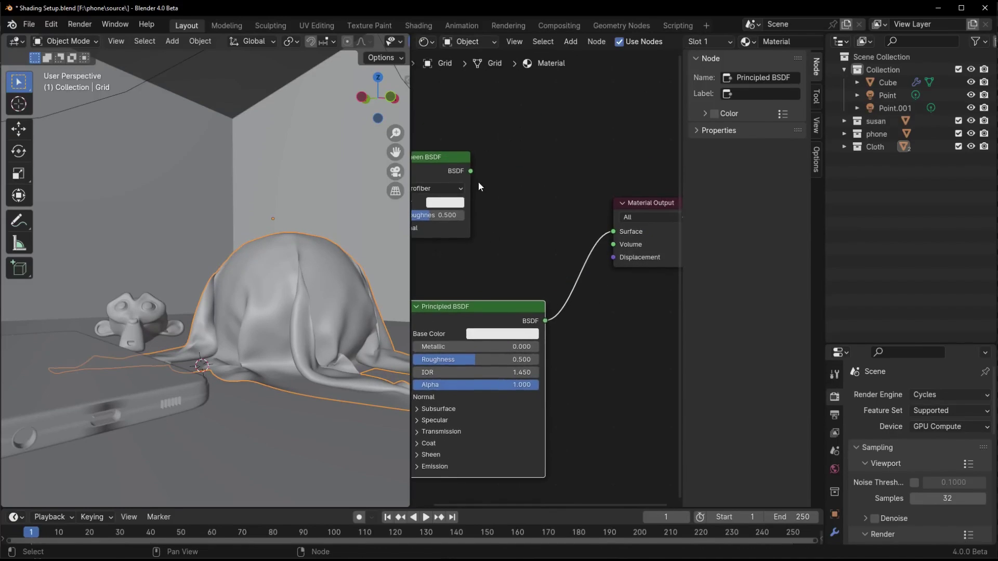
left_click_drag(458, 179, 535, 207)
scroll(535, 207, "up", 1)
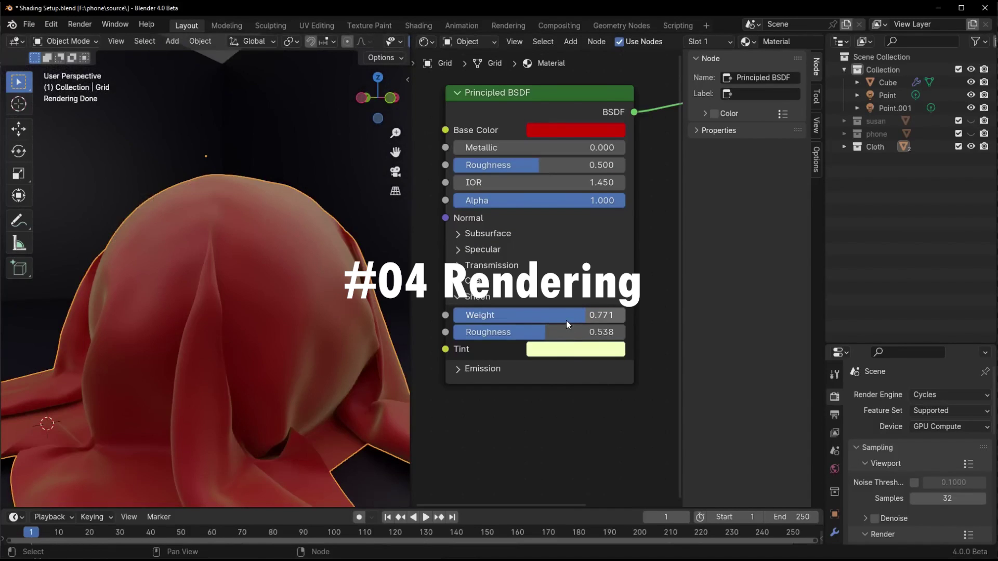
- Collapse the Principled BSDF's Sheen panel and expand its Coat panel
left_click(457, 296)
left_click(456, 280)
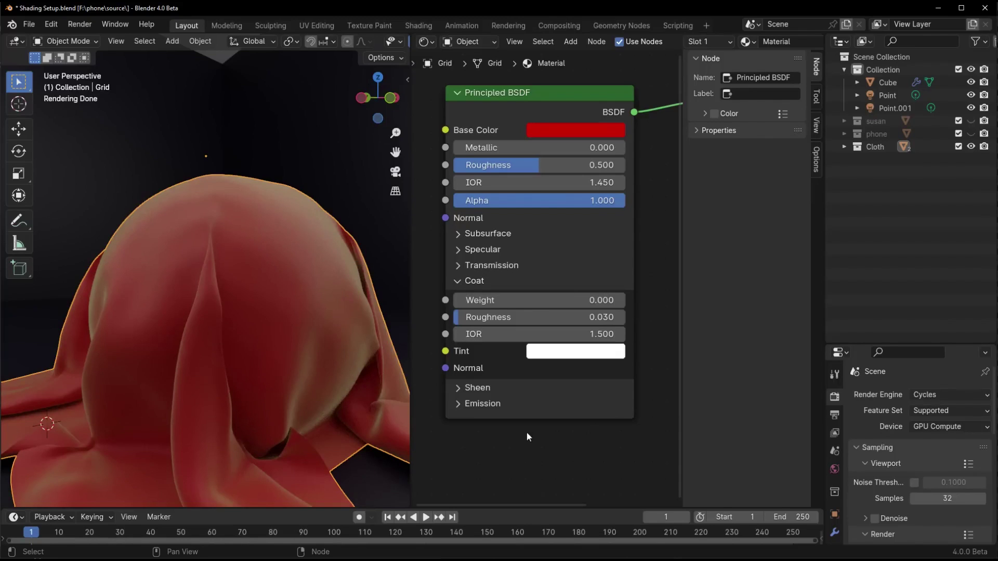
key("alt+Tab")
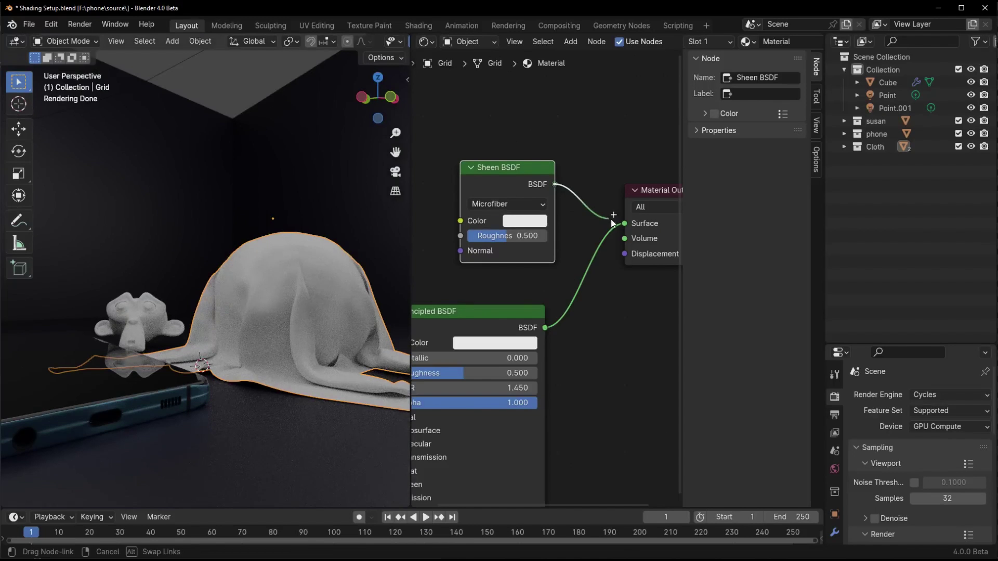
- Try the Sheen BSDF on Surface with a pale green colour, then remove it
left_click_drag(629, 223, 628, 222)
scroll(541, 238, "up", 2)
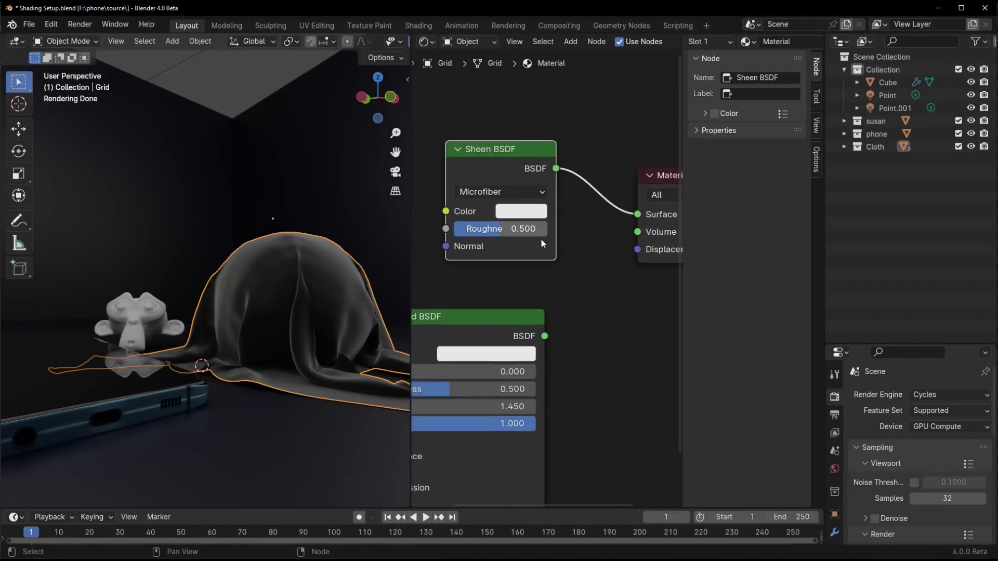
left_click(519, 208)
left_click(572, 294)
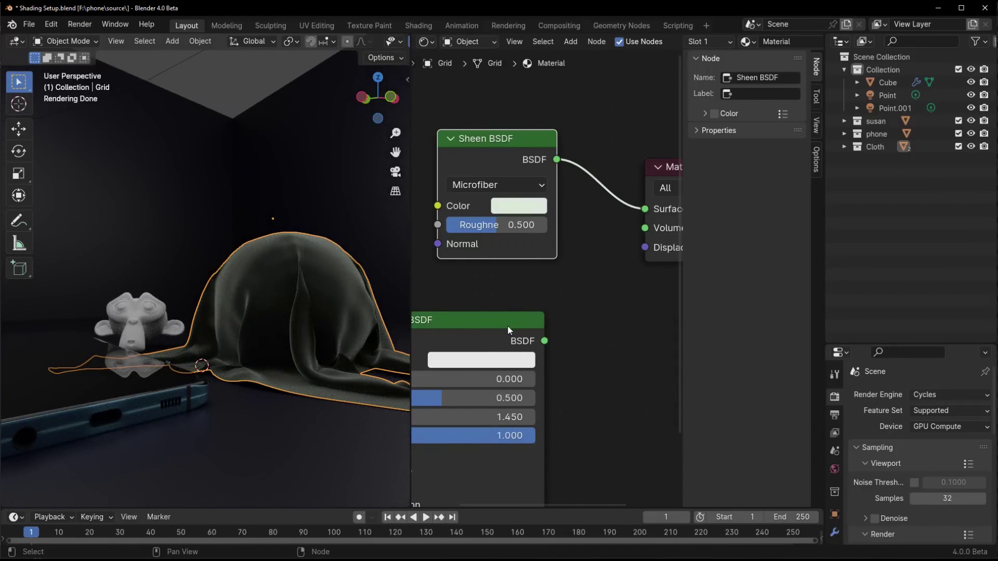
key("ctrl+z")
- Make the cloth's base colour black and give the Principled Sheen a blue tint
left_click(566, 202)
left_click_drag(669, 234, 668, 332)
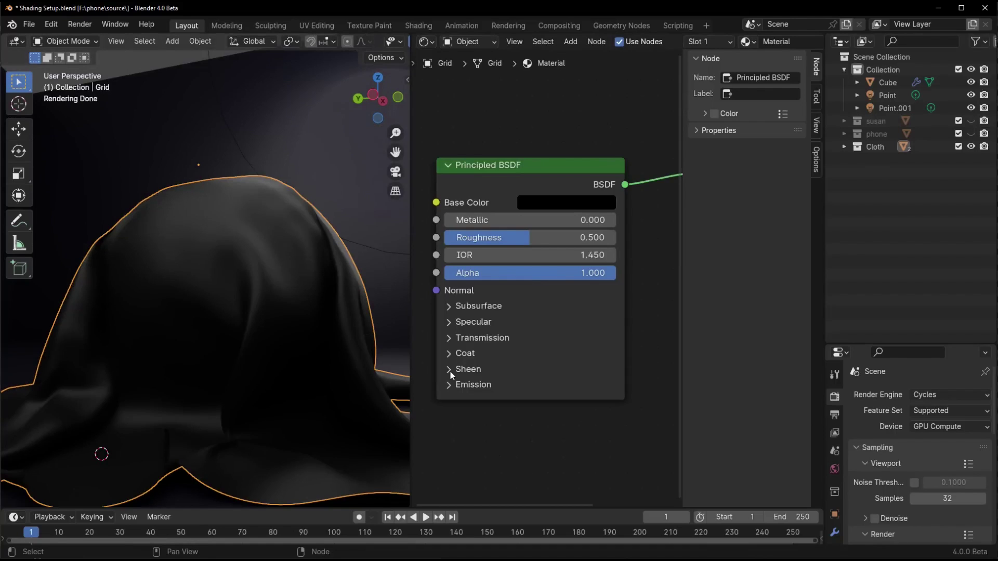
left_click(450, 370)
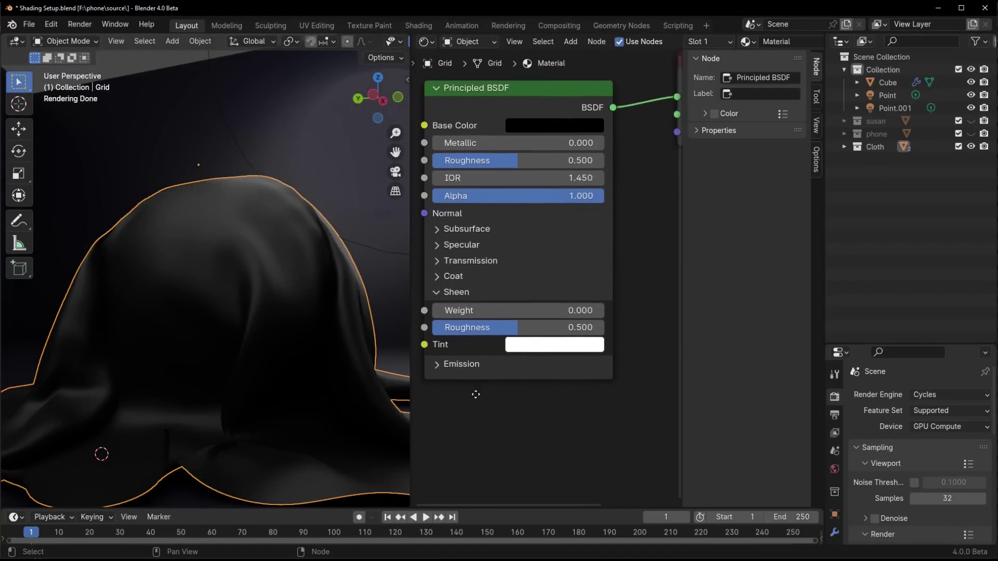
left_click(565, 357)
left_click(563, 138)
mouse_move(563, 138)
left_mouse_down()
mouse_move(611, 214)
mouse_move(625, 145)
left_mouse_up()
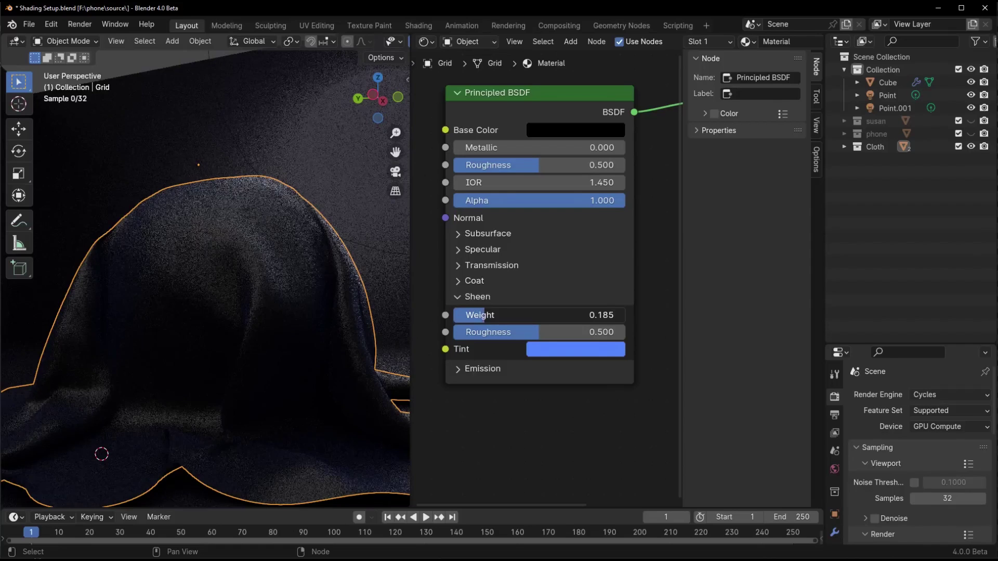
- Set the sheen weight to 1.000 and the sheen roughness to 0.144
left_click_drag(541, 315, 514, 315)
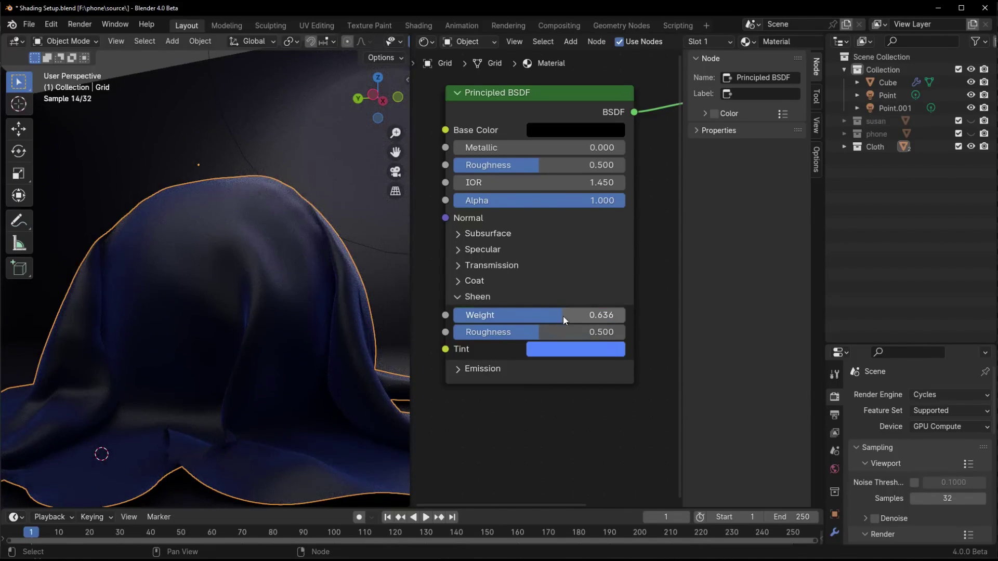
left_click_drag(534, 315, 598, 315)
left_click_drag(526, 335, 462, 332)
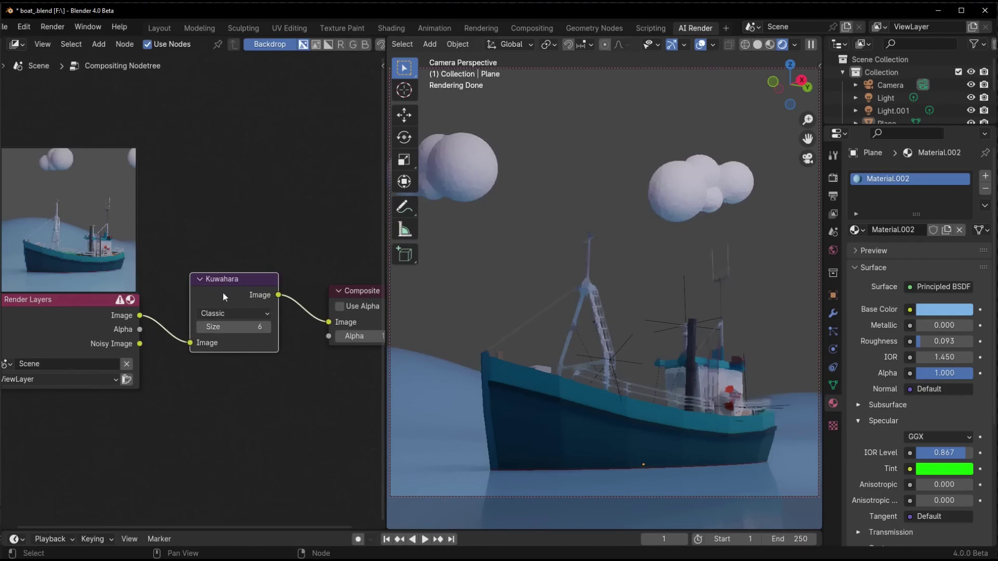
- Compare the Kuwahara node muted, set its Size to 34 and orbit the painterly boat
key("m")
key("m")
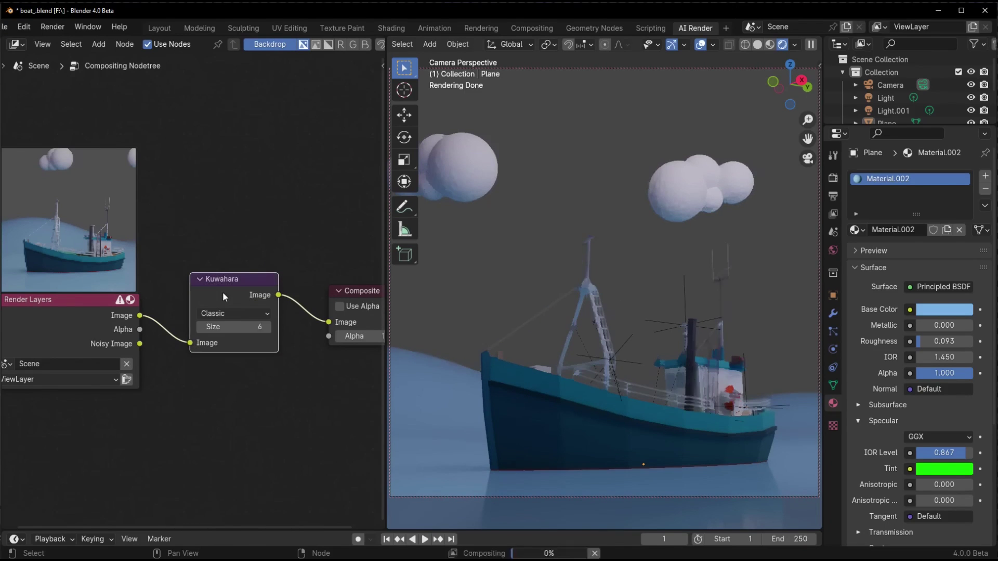
left_click_drag(215, 326, 260, 327)
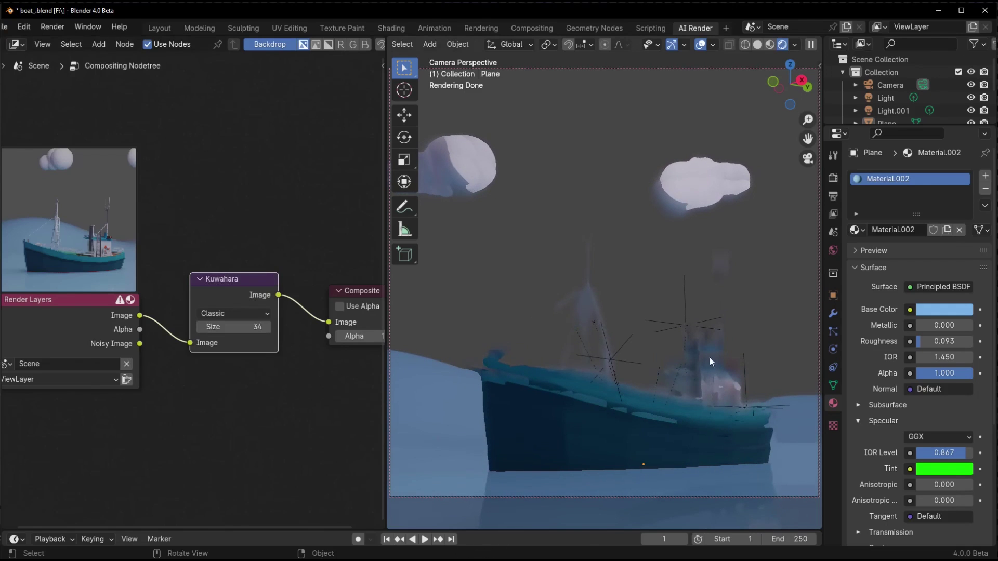
mouse_move(695, 286)
middle_mouse_down()
mouse_move(588, 313)
mouse_move(657, 316)
mouse_move(718, 301)
middle_mouse_up()
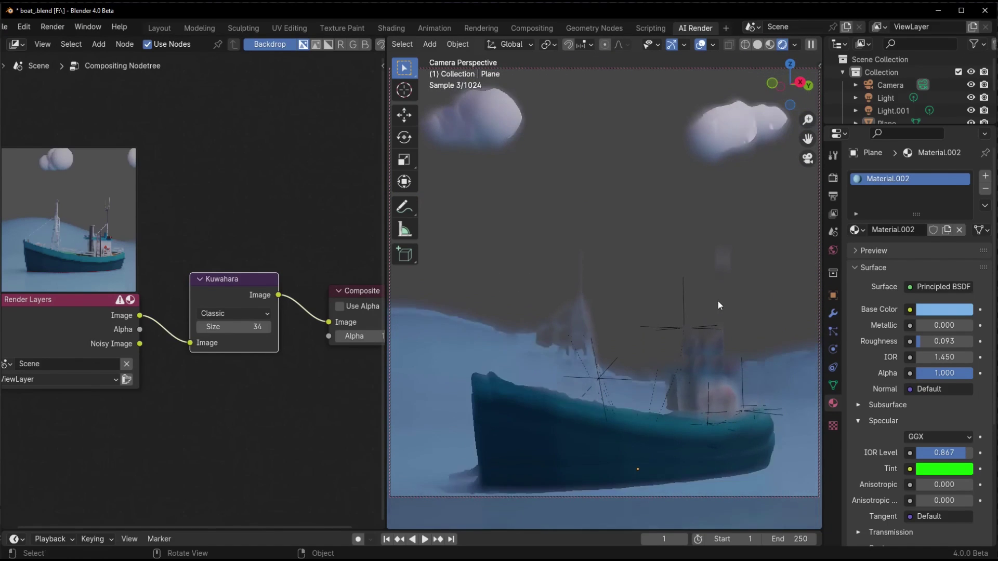
mouse_move(595, 354)
middle_mouse_down()
mouse_move(638, 357)
mouse_move(608, 354)
middle_mouse_up()
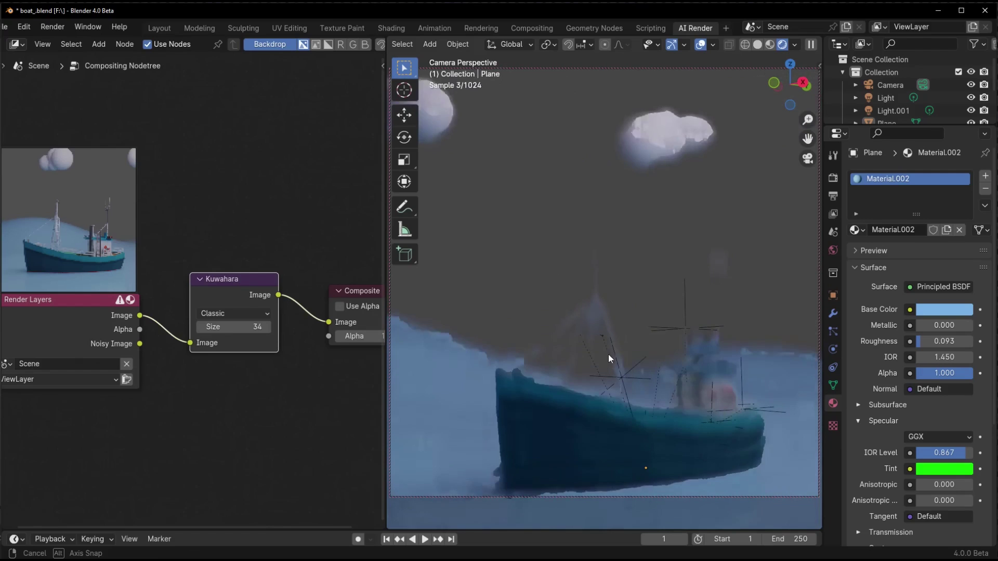
left_click_drag(232, 290, 125, 283)
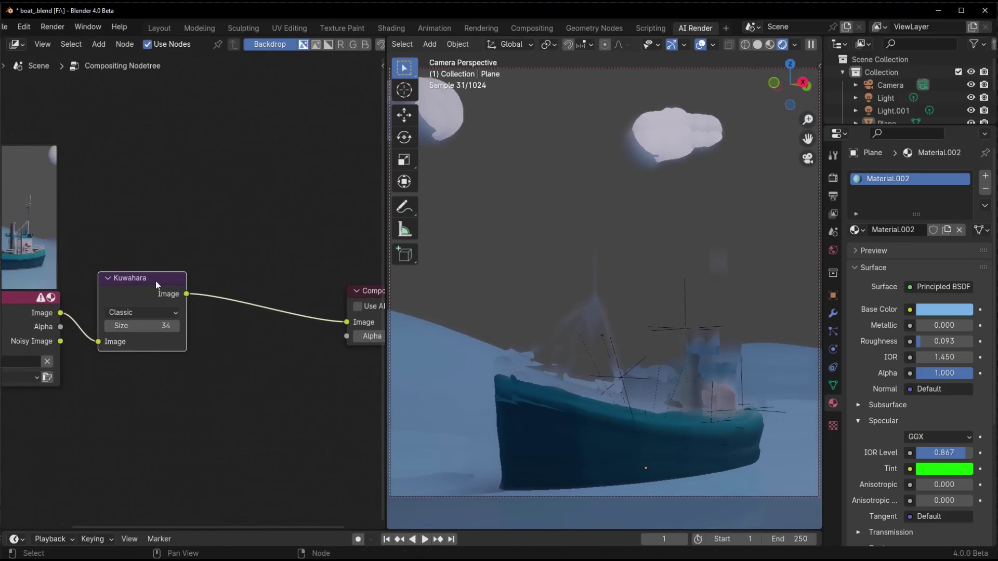
left_click_drag(185, 294, 243, 232)
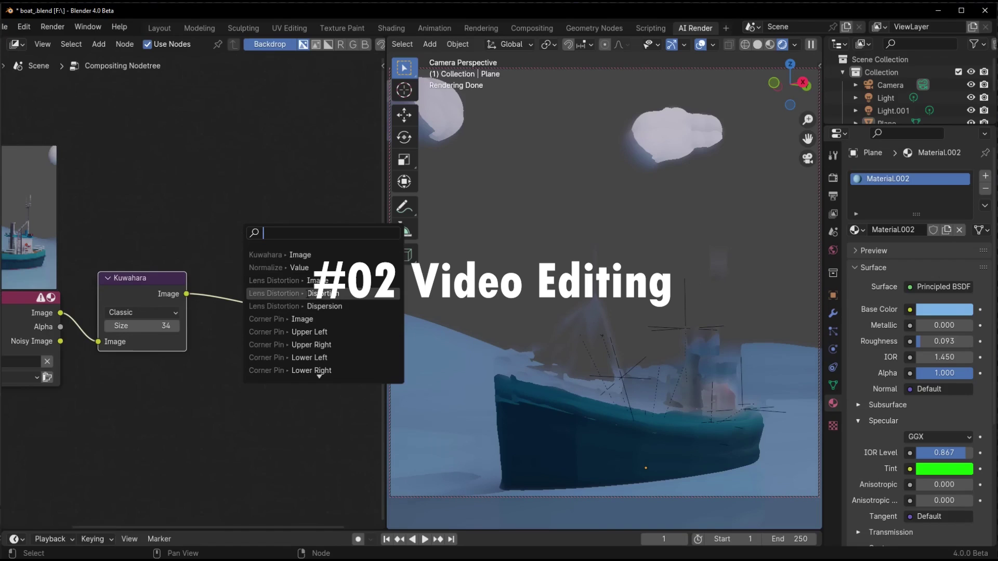
- Wire Kuwahara → Lens Distortion → Composite with Distortion 0.100, Projector on, Dispersion 1.000
left_click(292, 294)
left_click(283, 307)
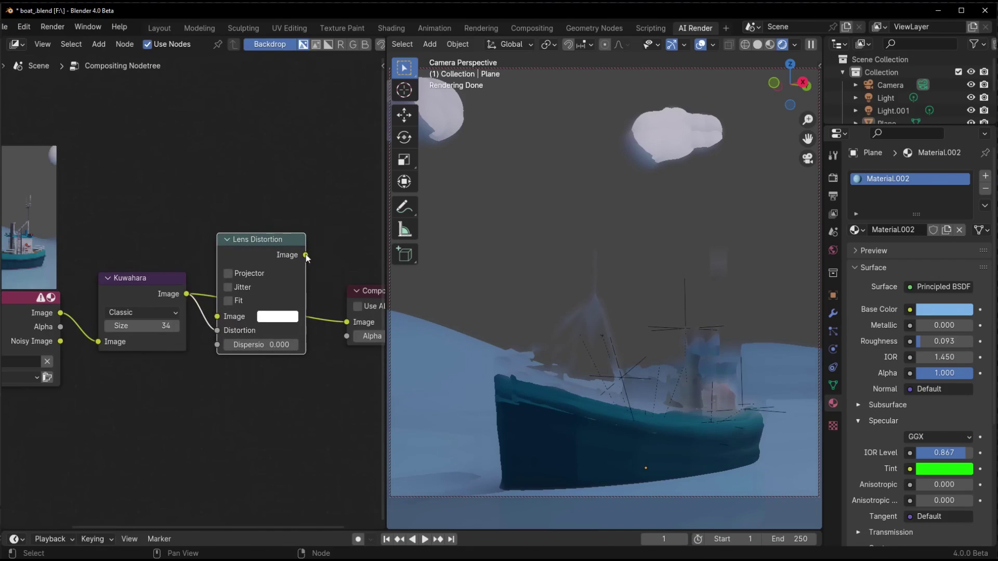
left_click_drag(347, 325, 347, 322)
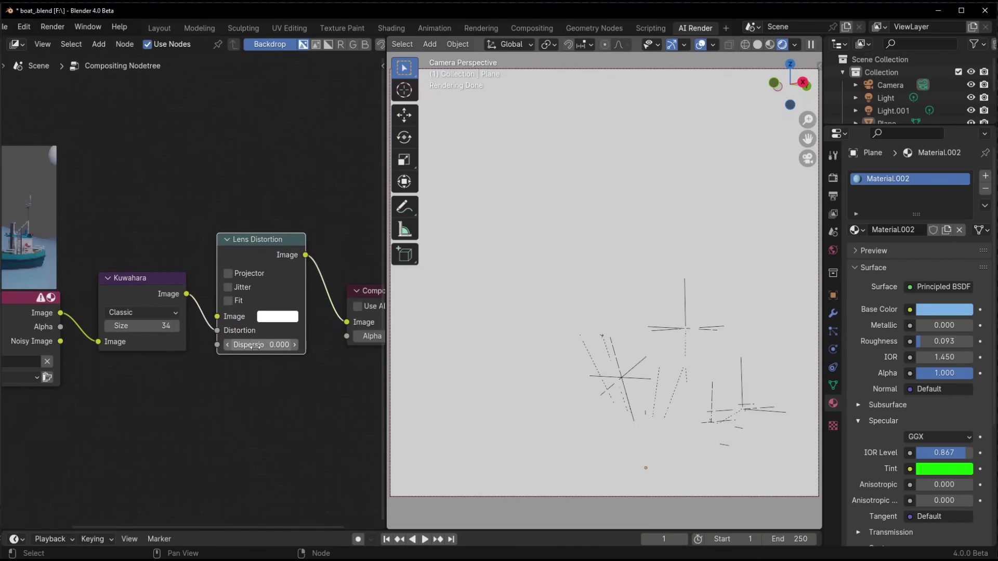
left_click(284, 322)
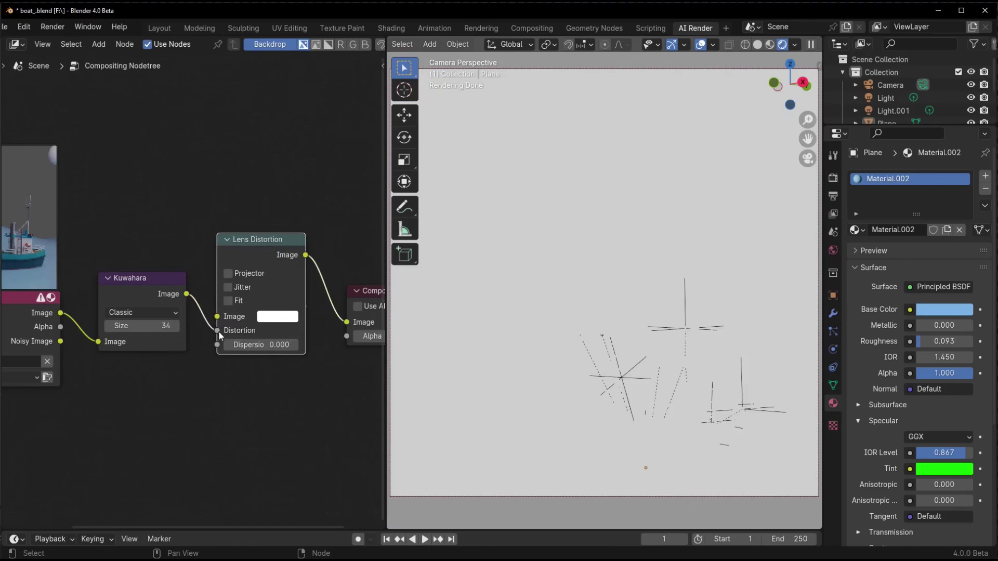
left_click_drag(221, 318, 265, 331)
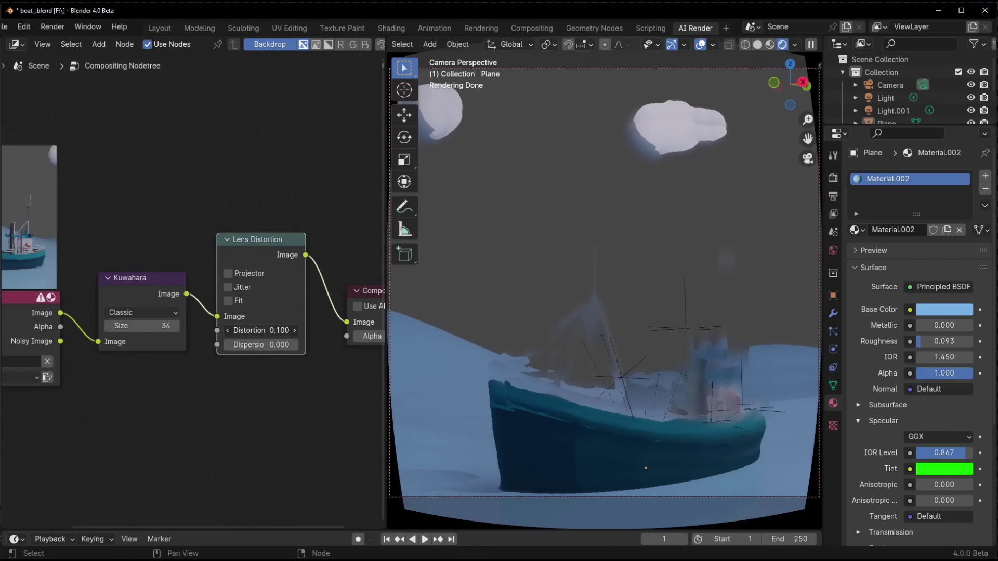
left_click(239, 274)
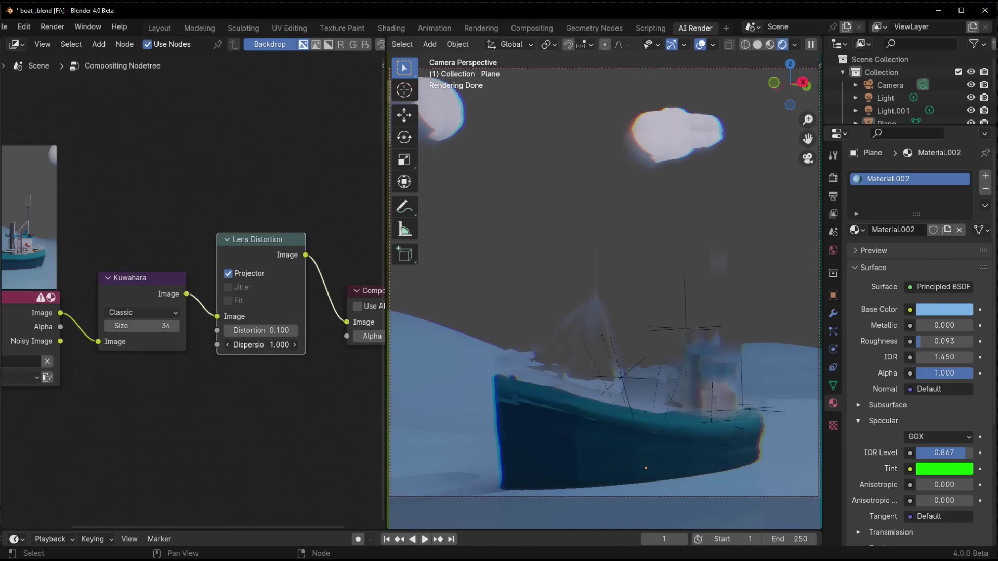
middle_click_drag(155, 345, 106, 364)
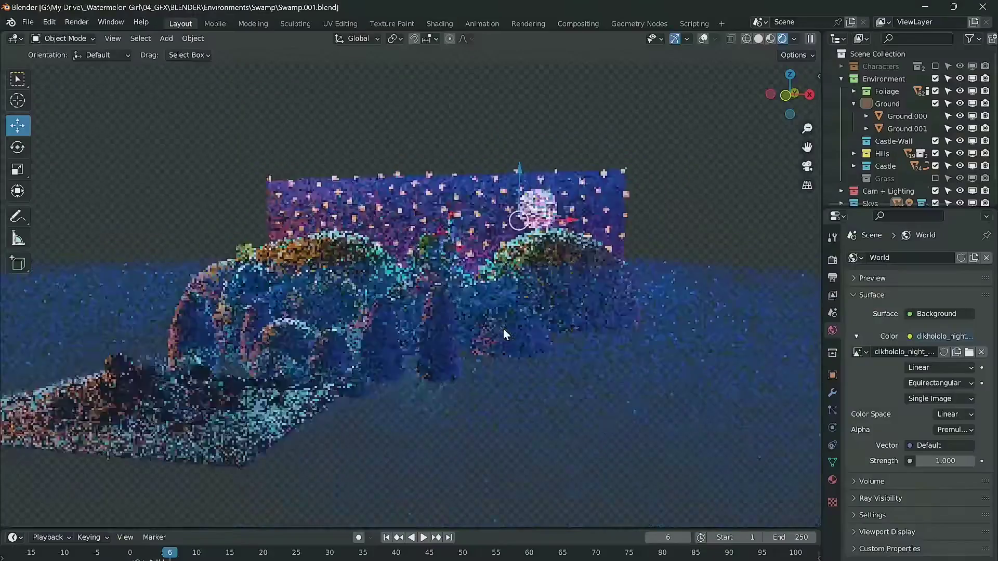
- Orbit around the point-cloud swamp scene, then view it through the active camera
middle_click_drag(503, 329, 425, 382)
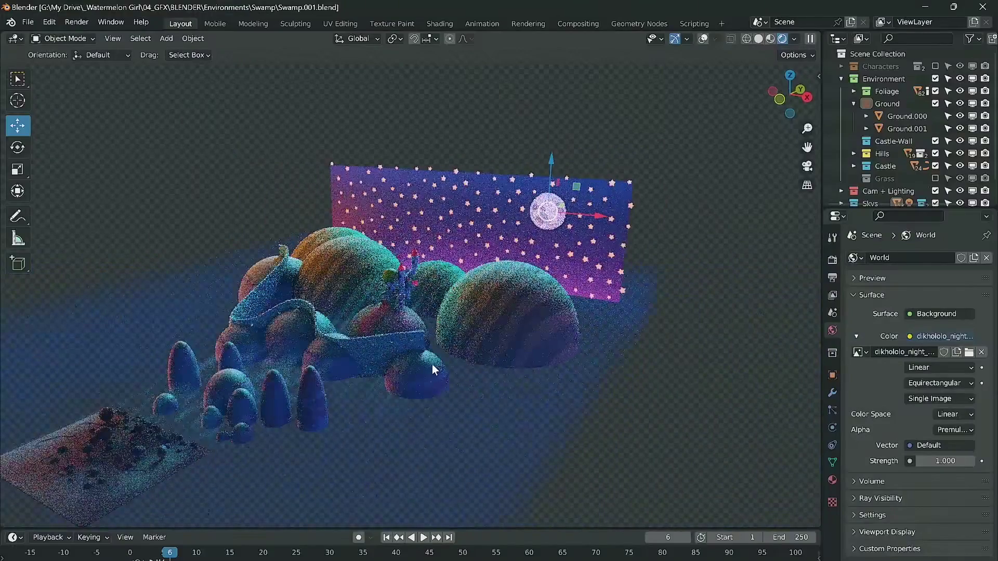
key("KP_0")
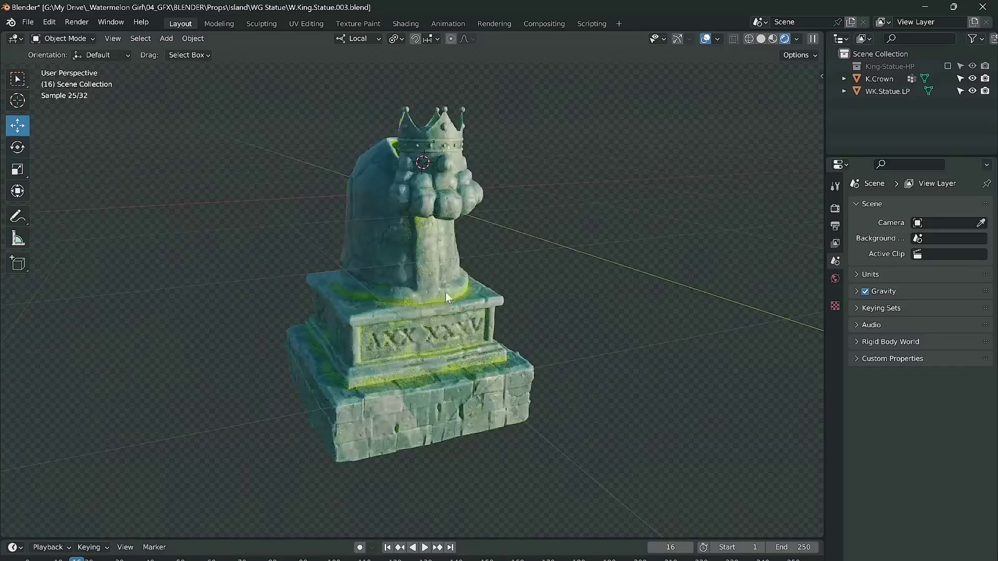
- Zoom in on the rendered moss-covered statue
scroll(439, 299, "up", 5)
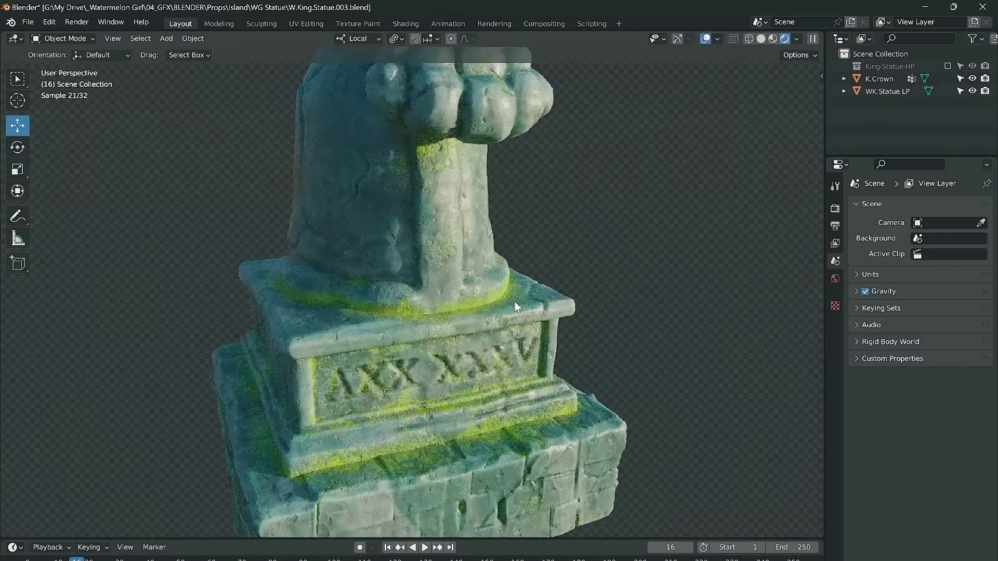